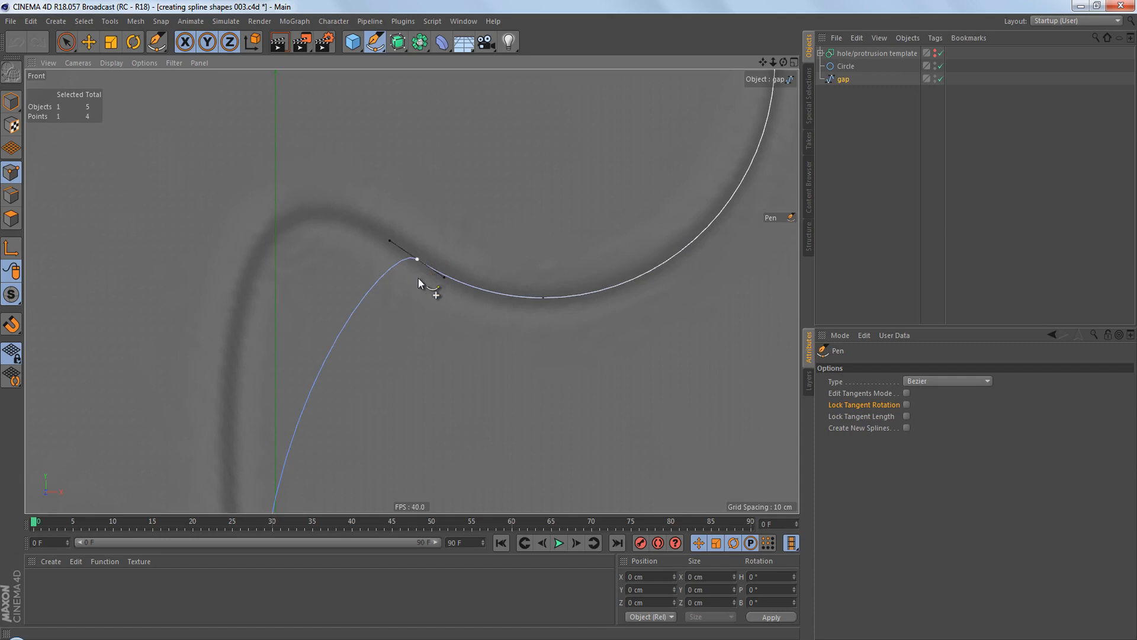
Try to pull the outer tangent handle of the gap spline's inflection point toward the bend of the reference groove, and undo it.
click(418, 279)
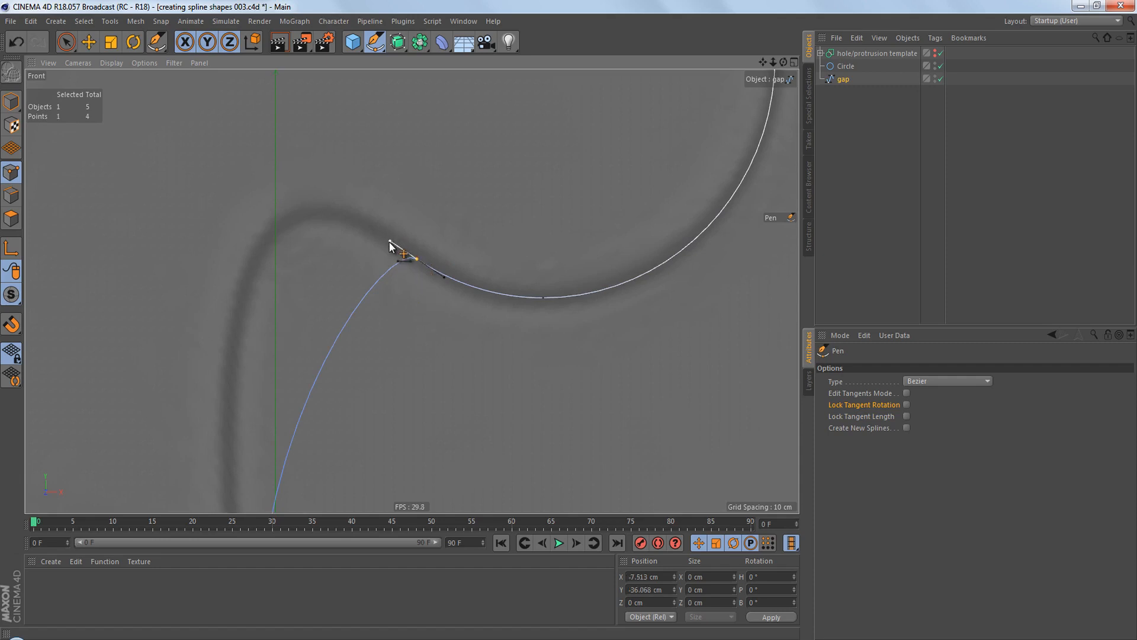
drag(389, 242, 275, 203)
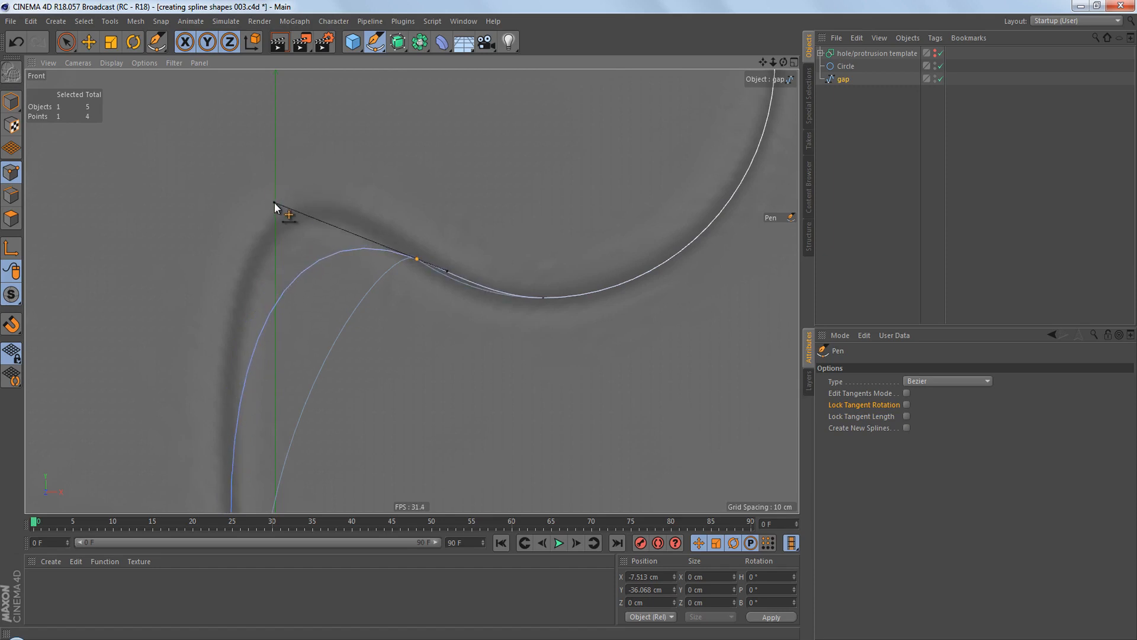
key(ctrl+z)
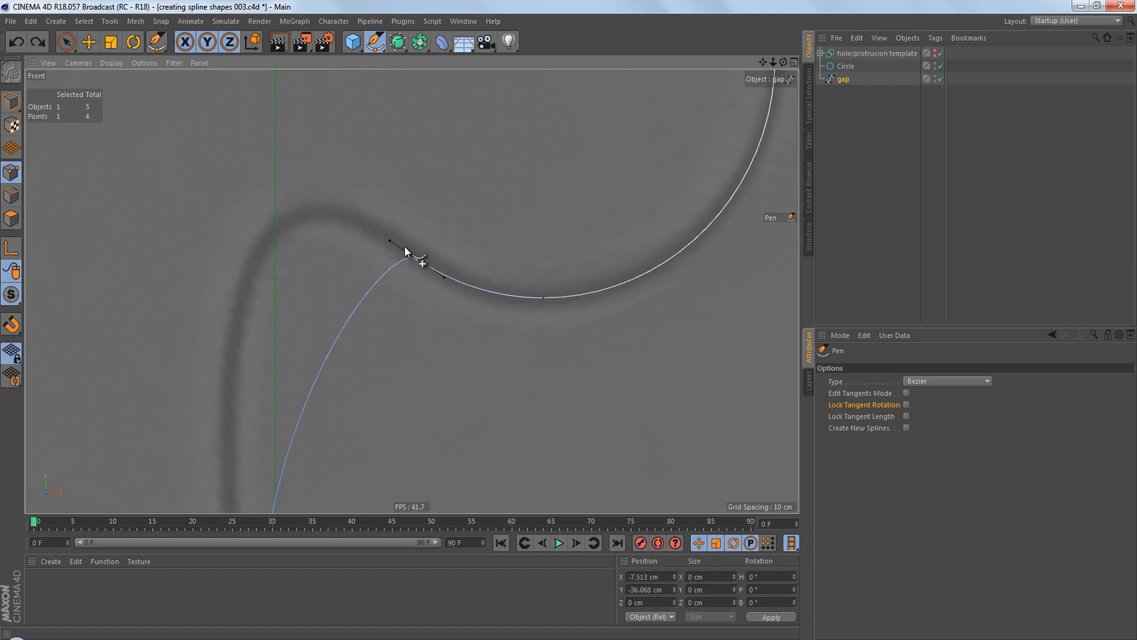
Try to fit the gap spline's lower segment to the groove by lengthening the tangents at its bottom end point and inflection point.
scroll(404, 246, down, 5)
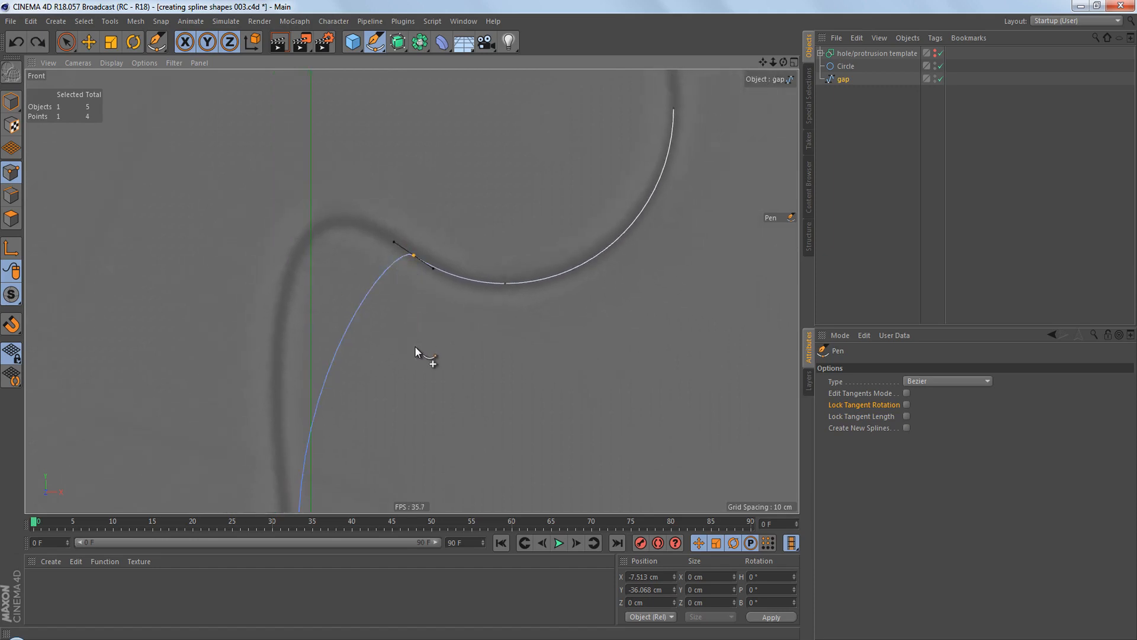
alt+middle_drag(407, 321, 411, 194)
alt+right_drag(411, 213, 392, 308)
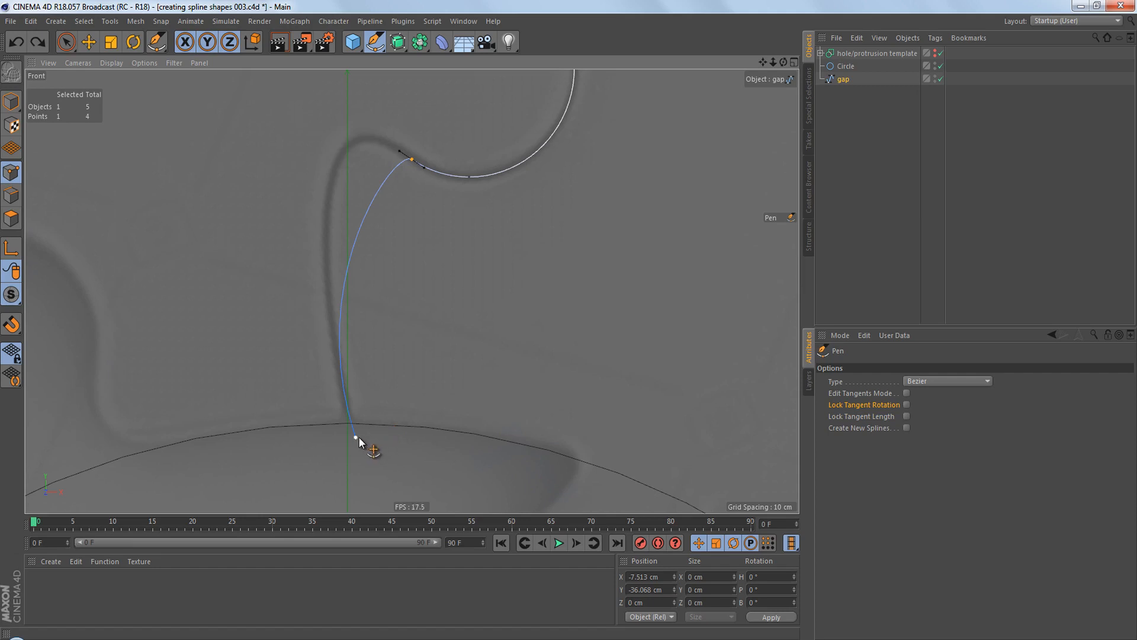
mouse_move(358, 438)
mouse_down()
mouse_move(342, 489)
mouse_move(343, 422)
mouse_up()
scroll(367, 315, up, 2)
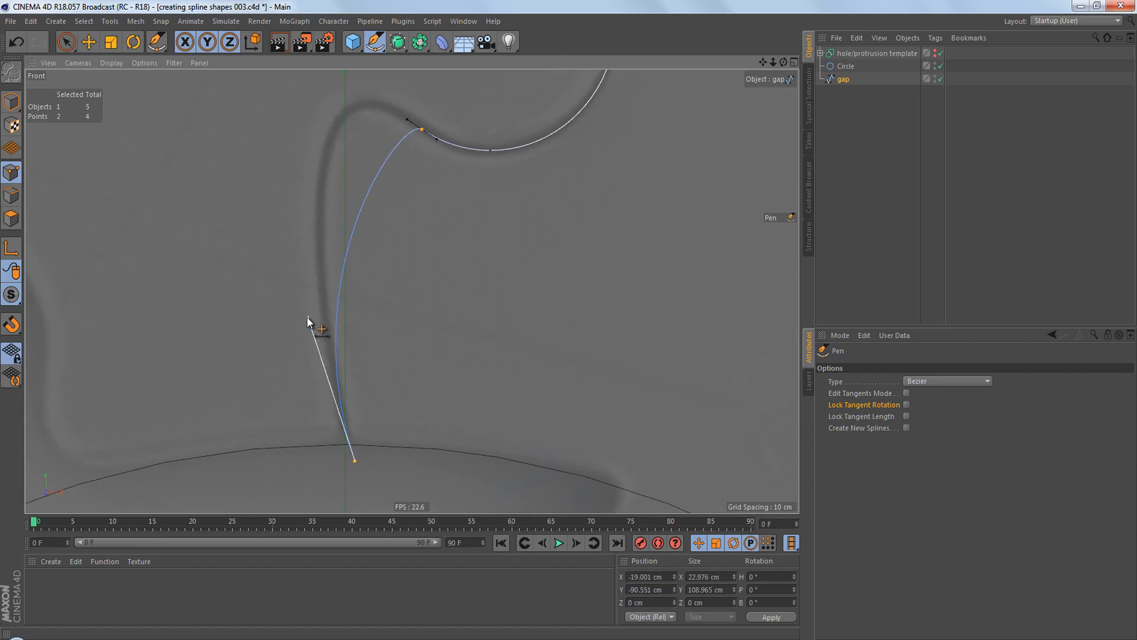
drag(307, 320, 288, 260)
drag(406, 119, 382, 102)
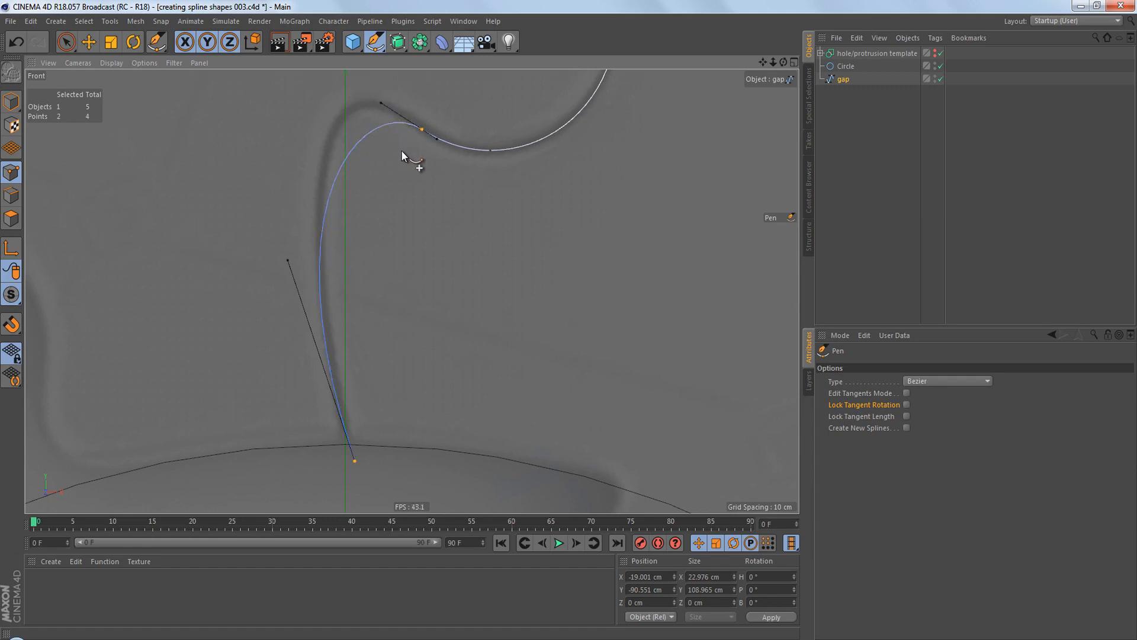
Try to break the inflection point's tangent by moving its two handles independently, and undo the tangent edits.
alt+middle_drag(407, 124, 407, 195)
scroll(399, 183, up, 1)
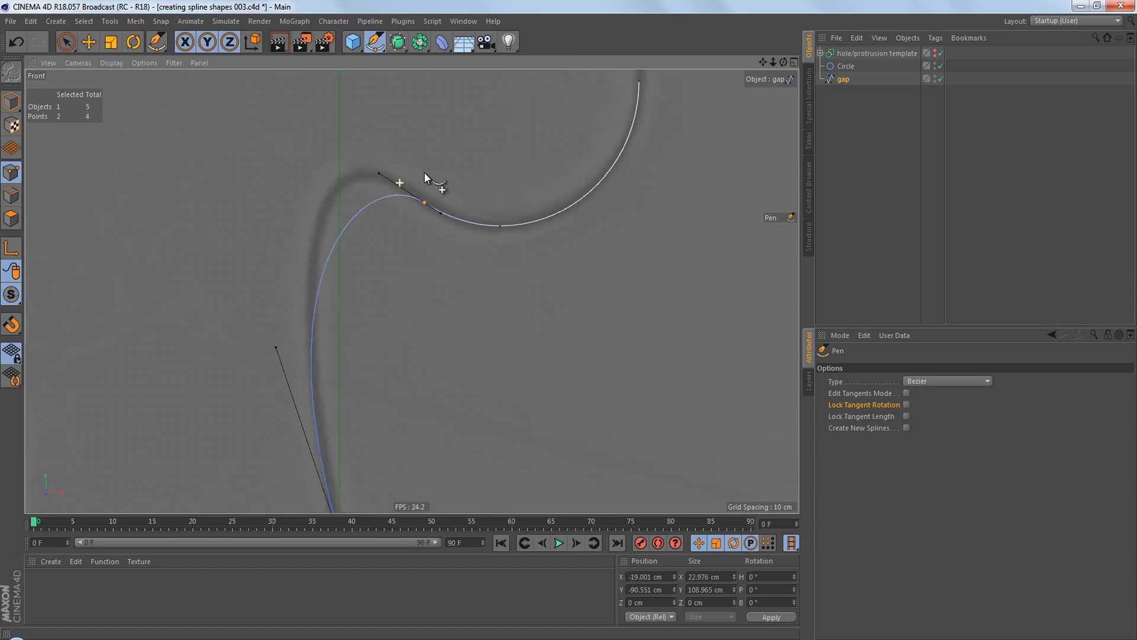
scroll(425, 176, up, 3)
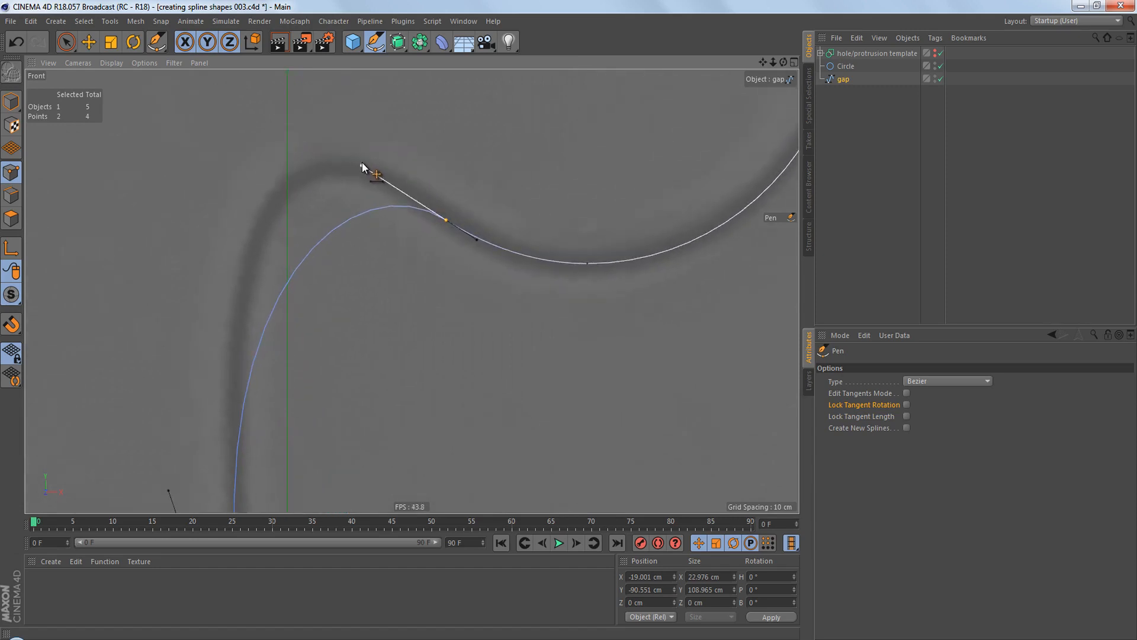
drag(362, 164, 395, 136)
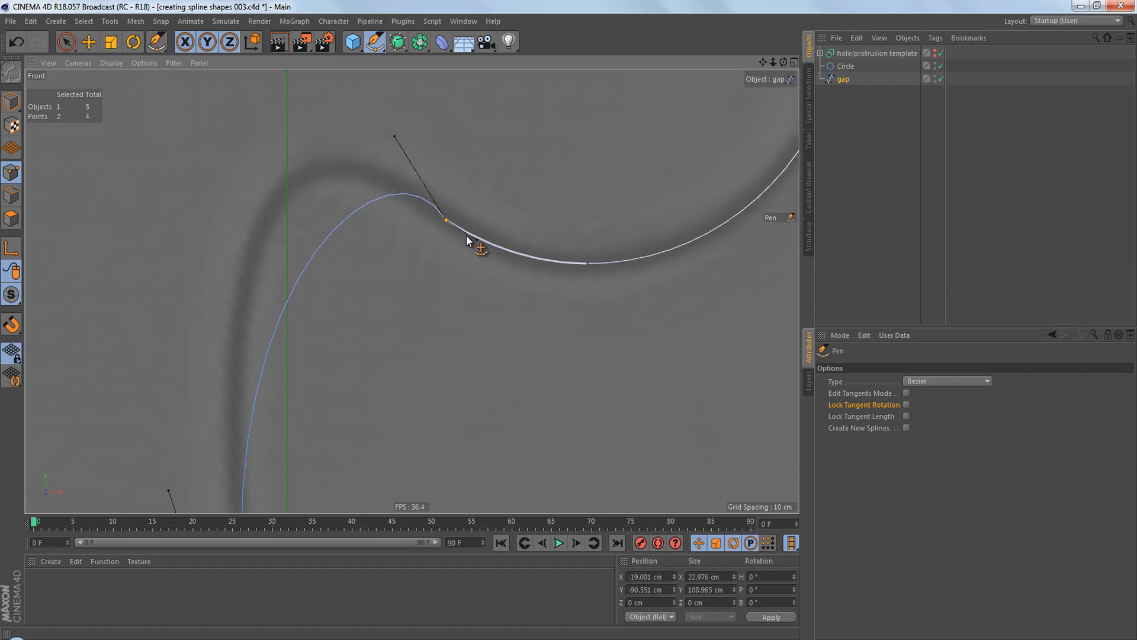
drag(466, 239, 455, 234)
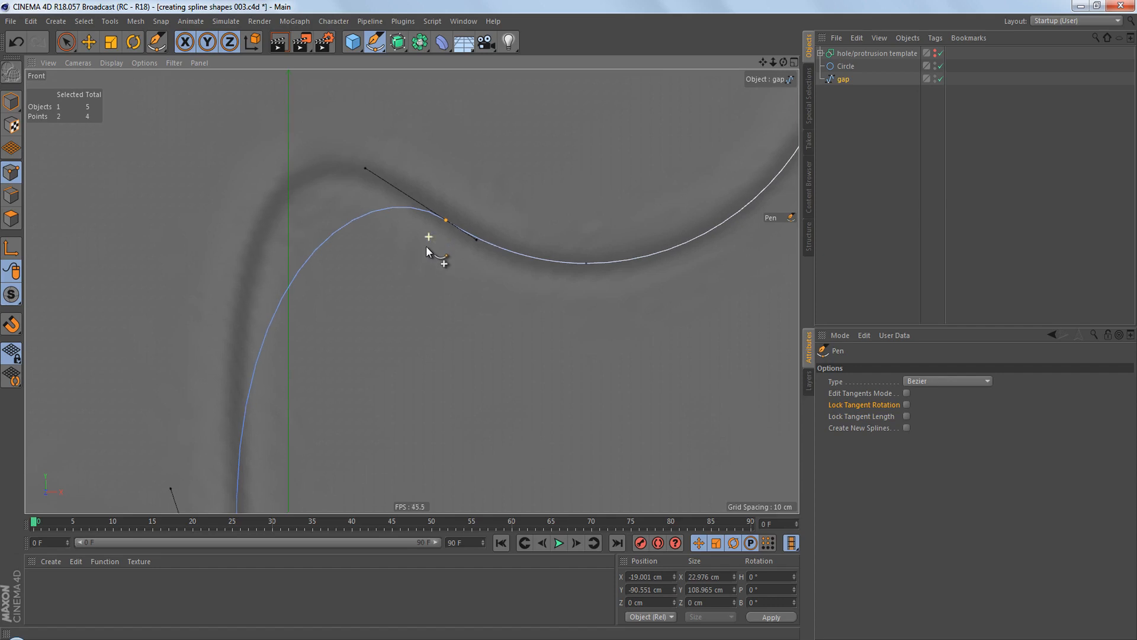
scroll(425, 249, down, 2)
key(ctrl+z)
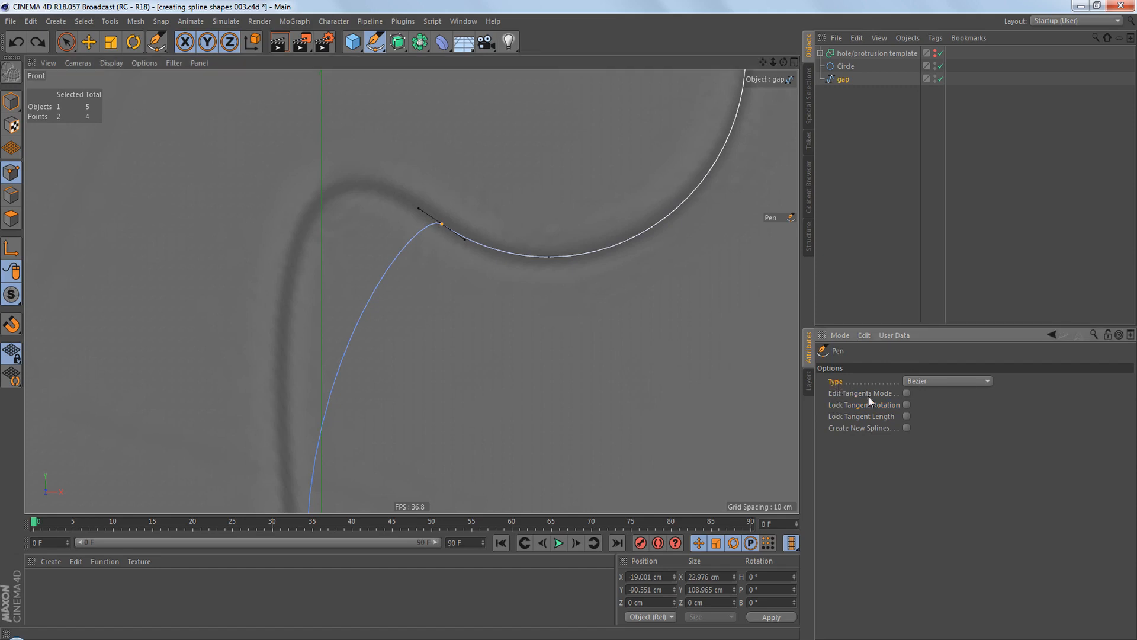
Review the spline types offered by the Pen tool, keeping Bezier.
alt+right_drag(562, 244, 559, 295)
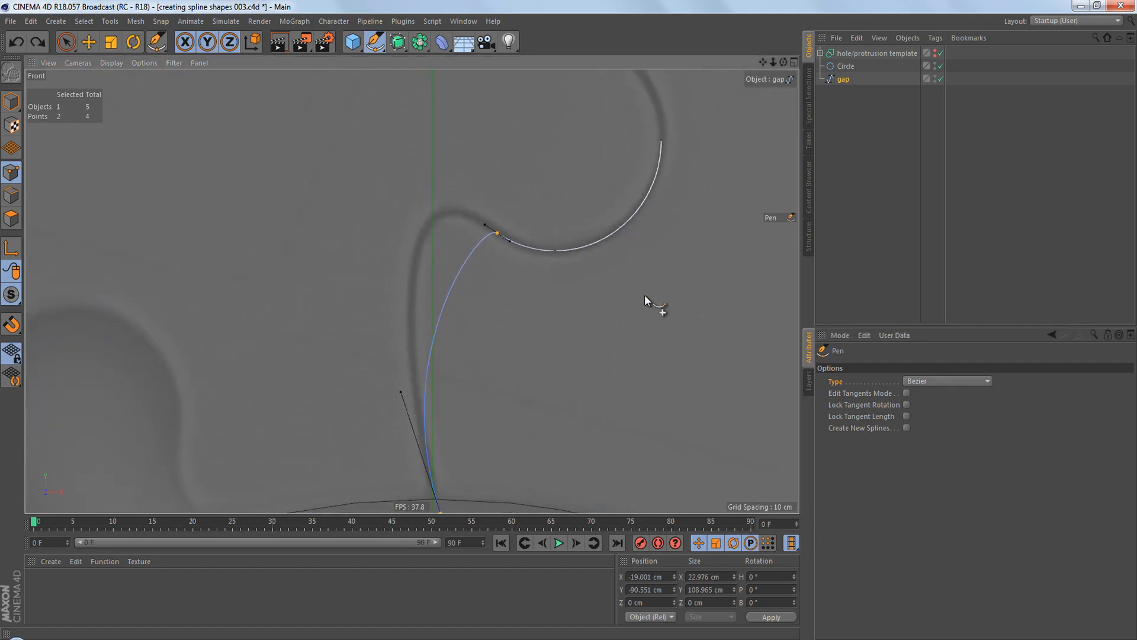
click(917, 382)
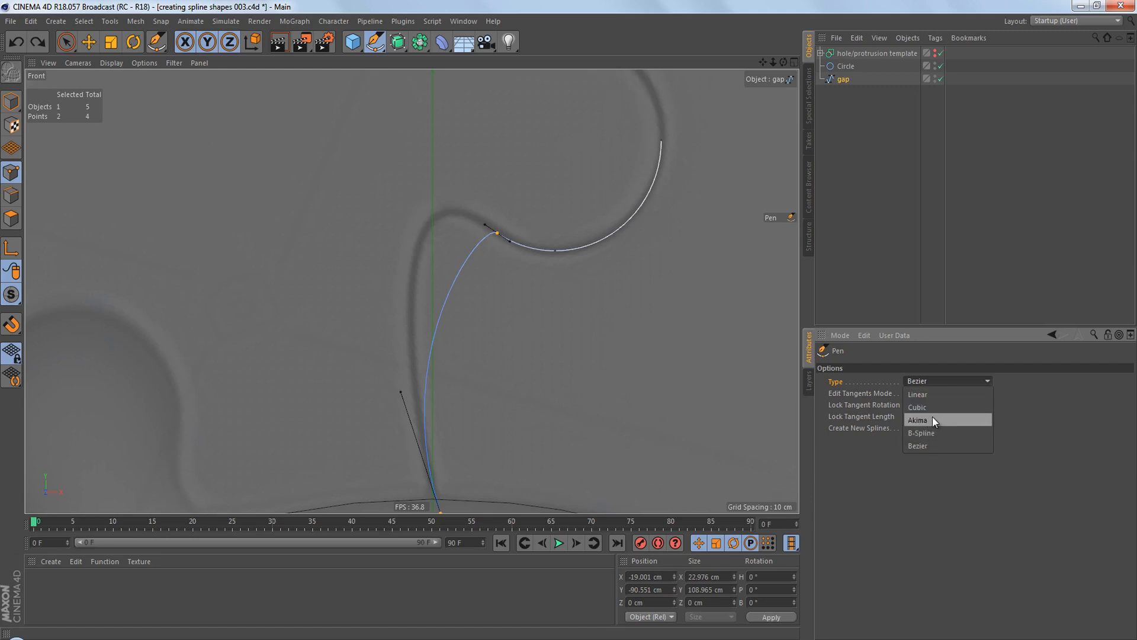
click(861, 364)
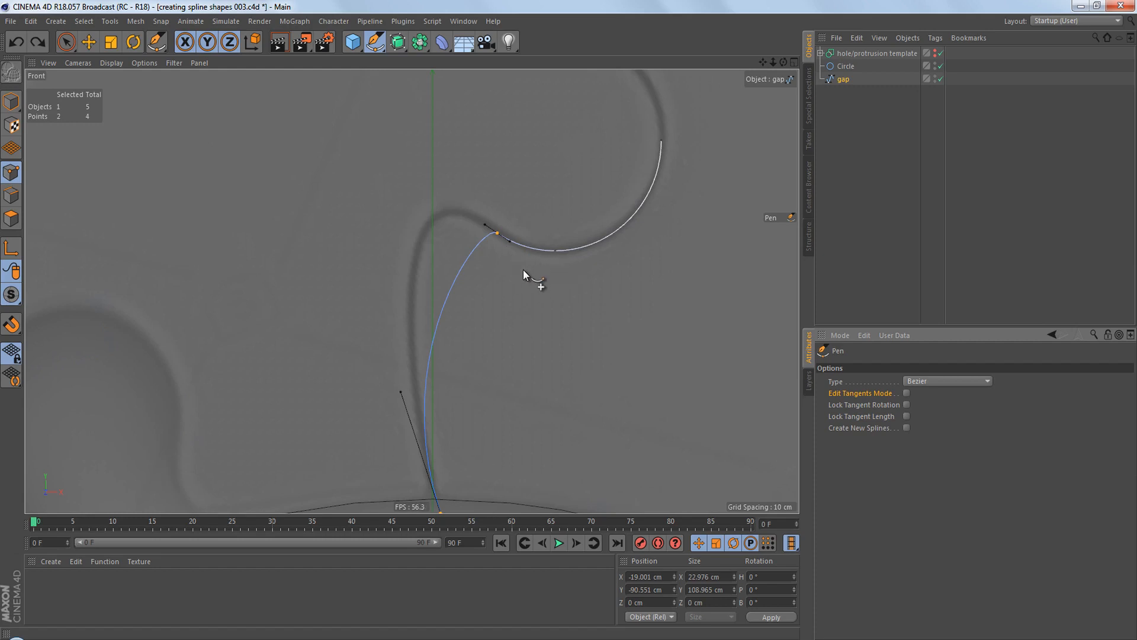
Deselect all points, try moving the gap spline's inflection point off the groove, and undo the move.
key(ctrl+shift+a)
scroll(493, 226, up, 3)
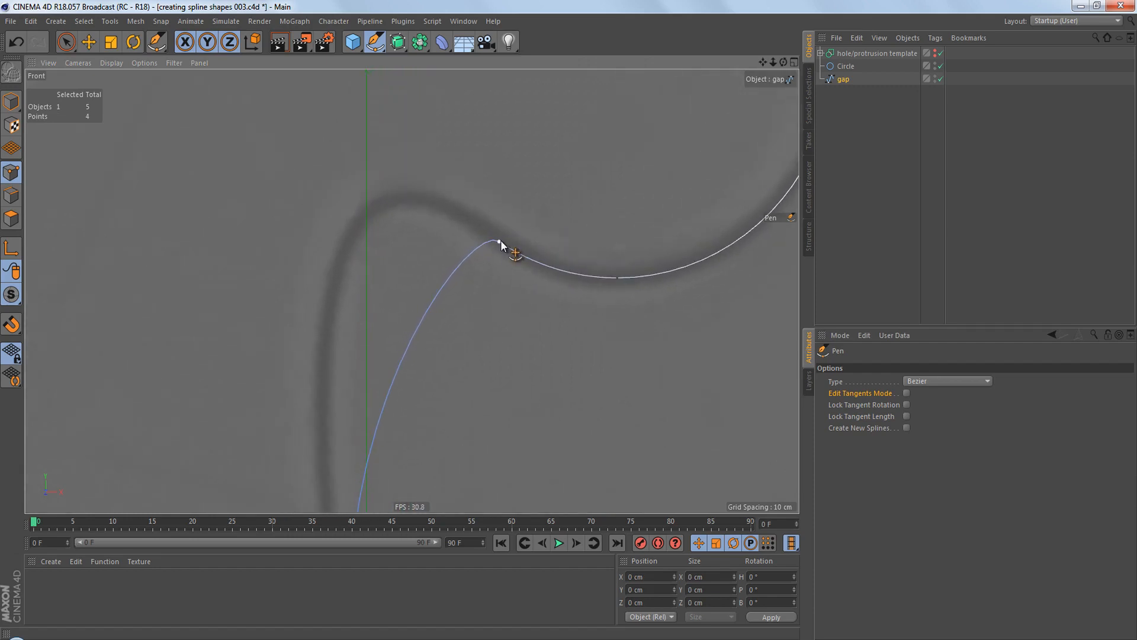
drag(499, 242, 514, 215)
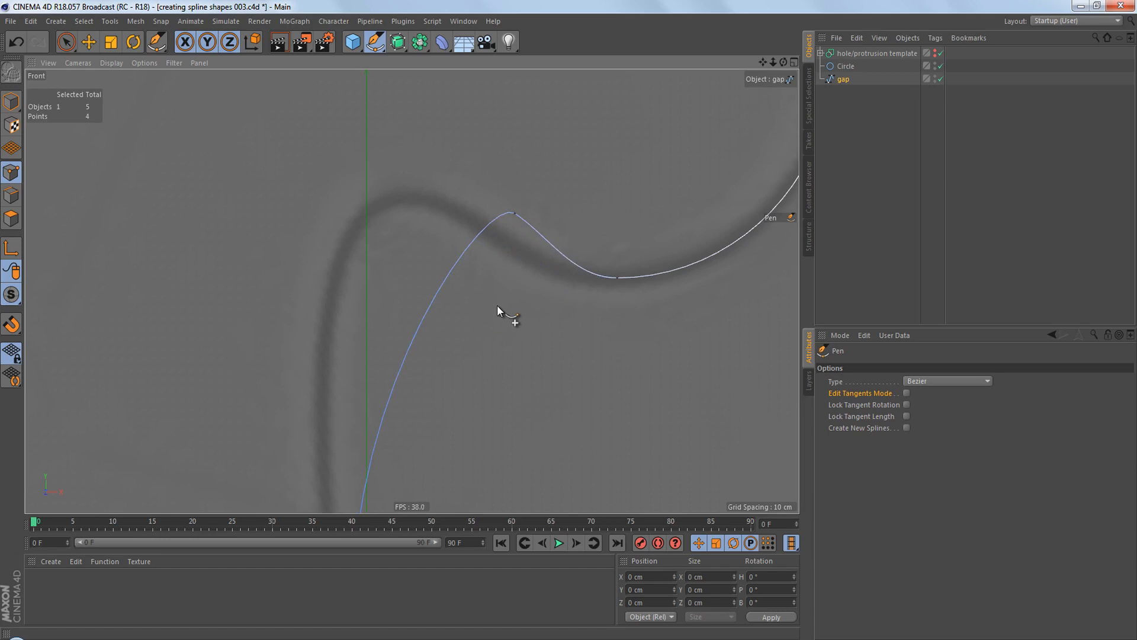
key(ctrl+z)
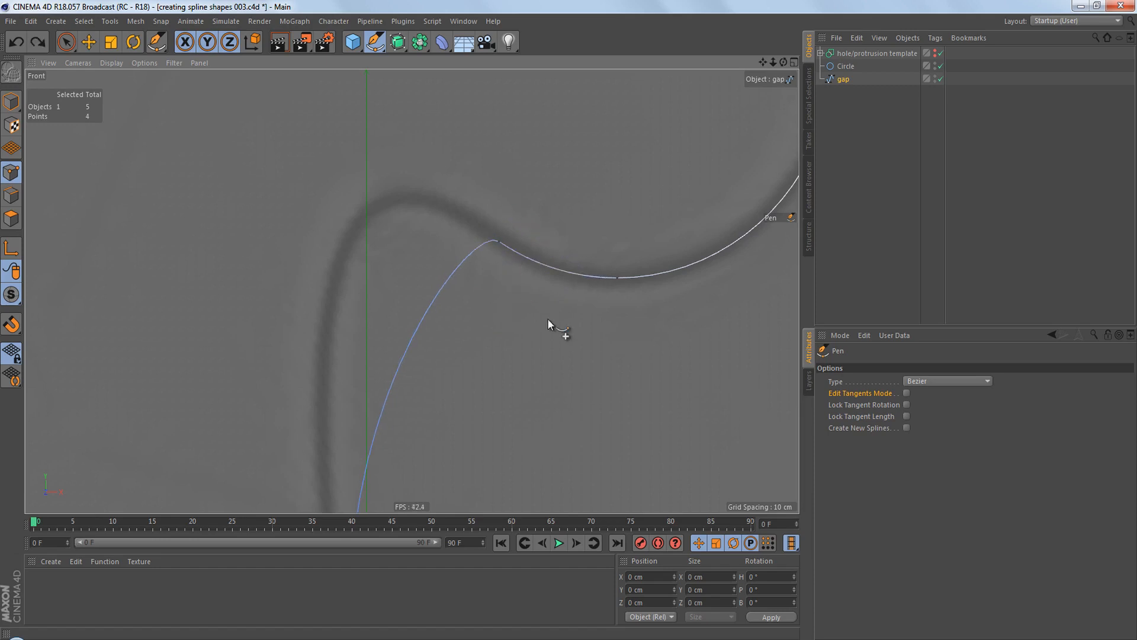
Enable Edit Tangents Mode, try reshaping the tangents directly from the inflection point, and undo the change.
click(906, 393)
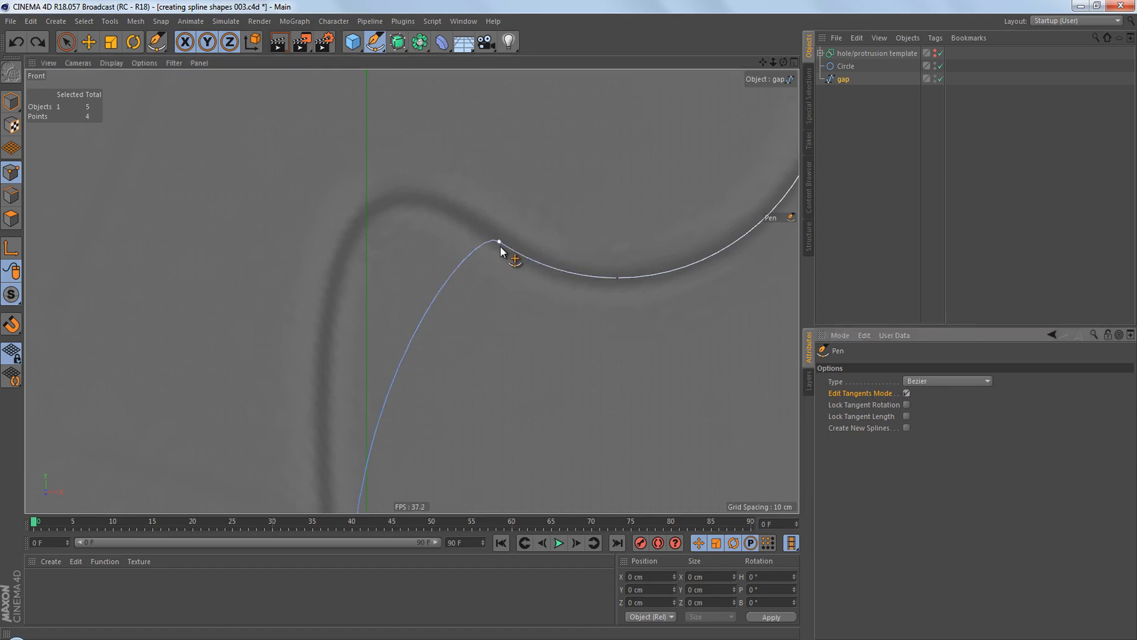
drag(500, 246, 517, 270)
key(ctrl+z)
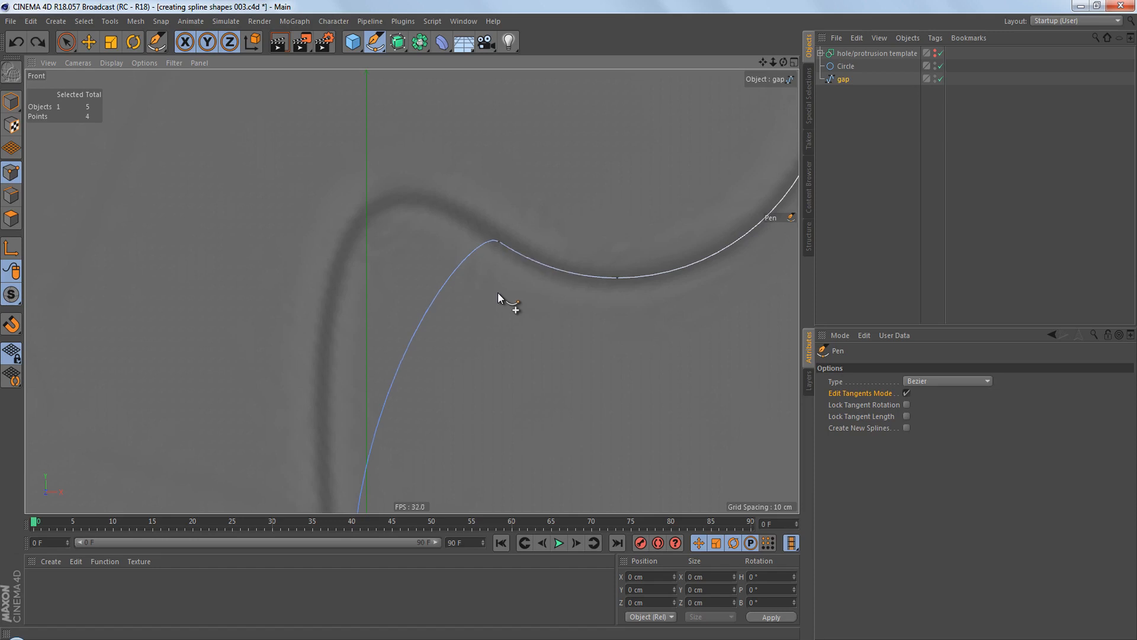
Replace Edit Tangents Mode with Lock Tangent Rotation and try lengthening the inflection point's outer tangent along its fixed direction.
click(906, 393)
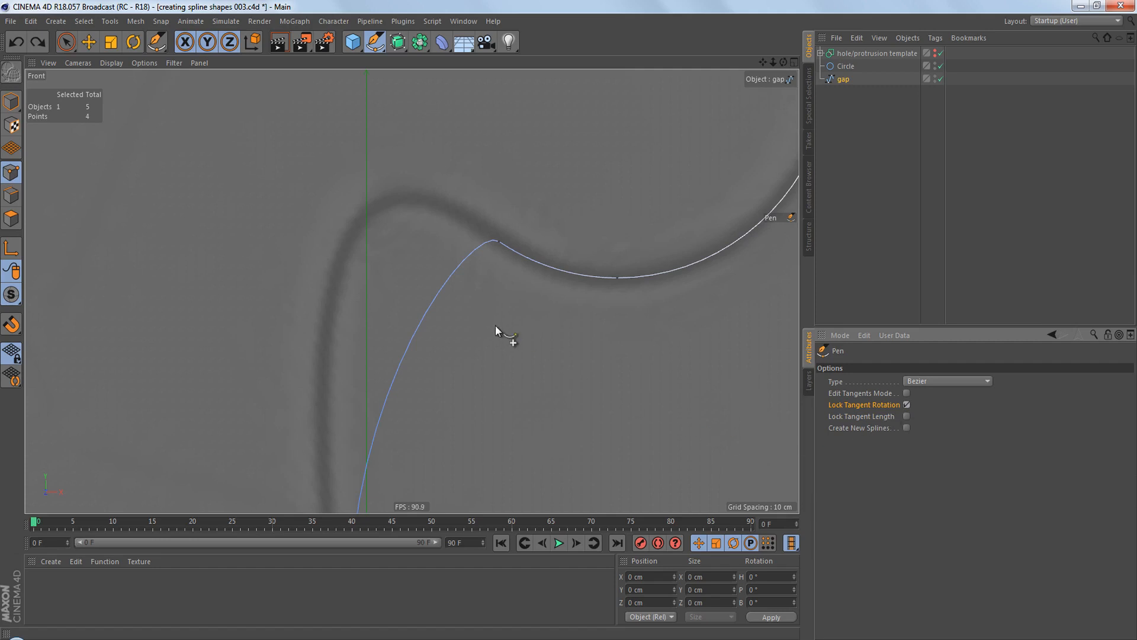
scroll(489, 247, up, 2)
click(502, 239)
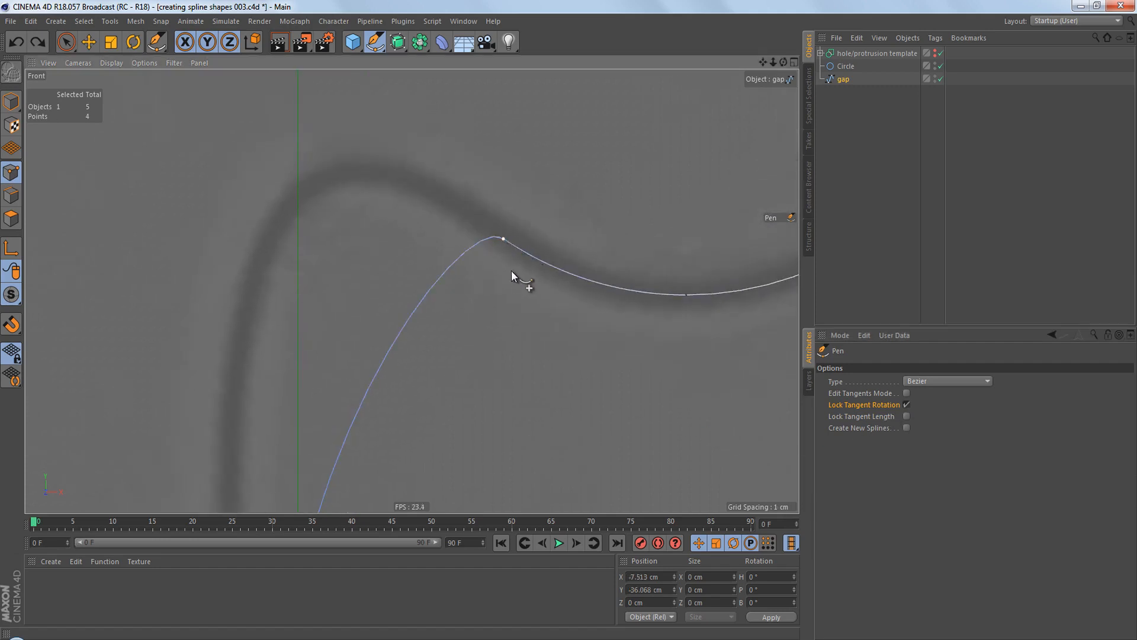
alt+middle_drag(510, 270, 503, 332)
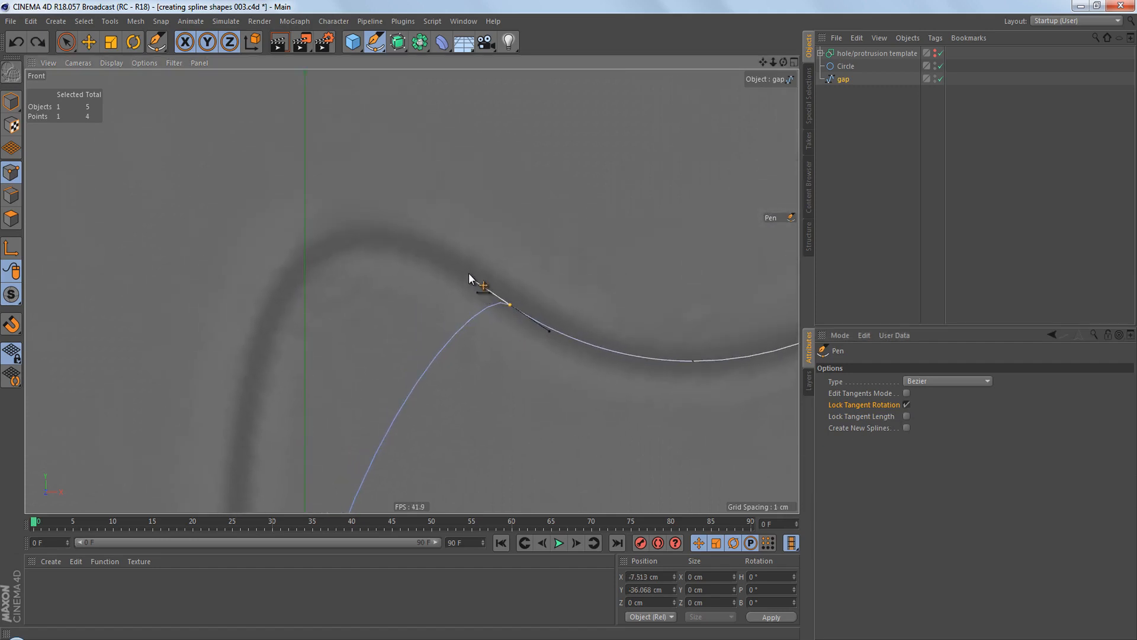
drag(468, 276, 355, 315)
scroll(444, 267, down, 5)
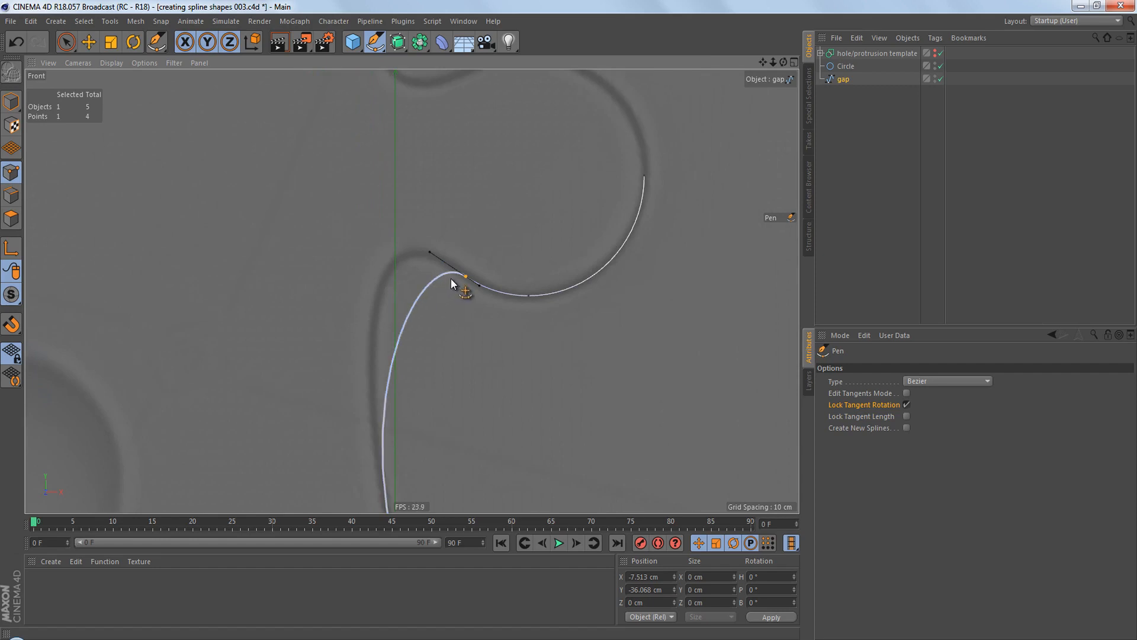
scroll(450, 278, up, 2)
scroll(478, 279, up, 2)
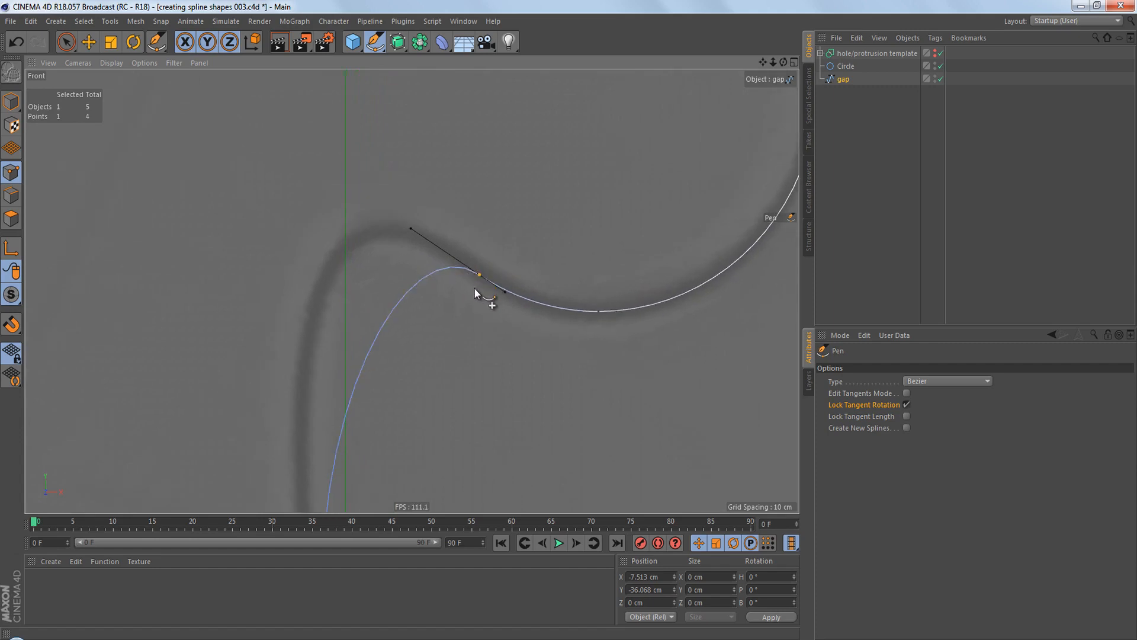
Replace Lock Tangent Rotation with Lock Tangent Length, try rotating the inflection point's outer tangent, and undo the tangent edits.
click(906, 405)
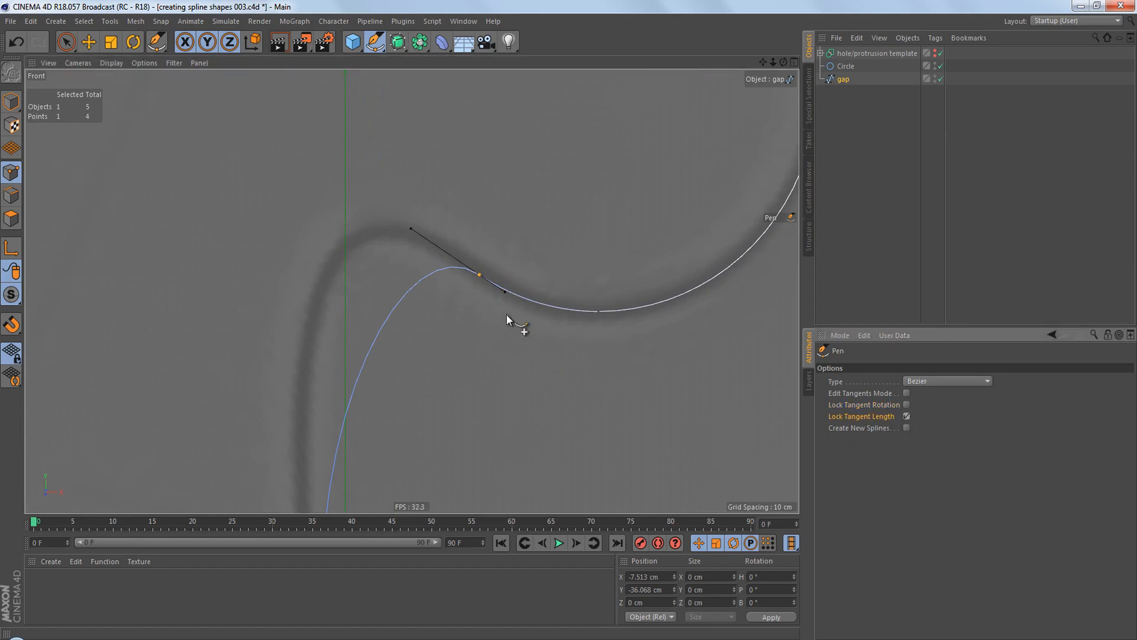
scroll(441, 259, up, 3)
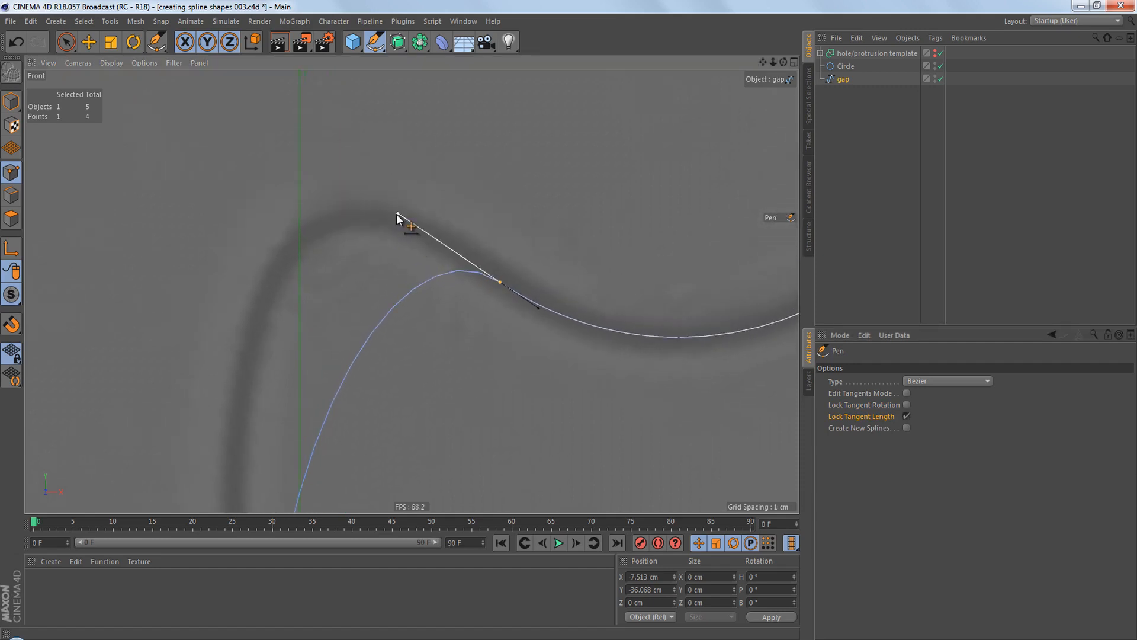
drag(396, 215, 443, 229)
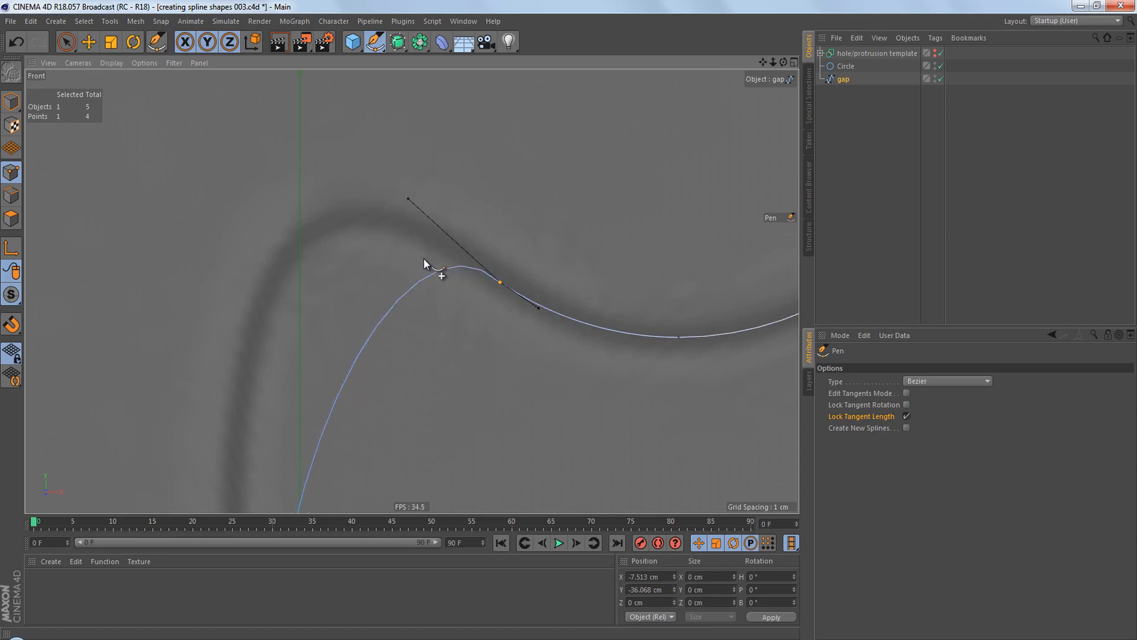
key(ctrl+z)
key(ctrl+z)
click(497, 282)
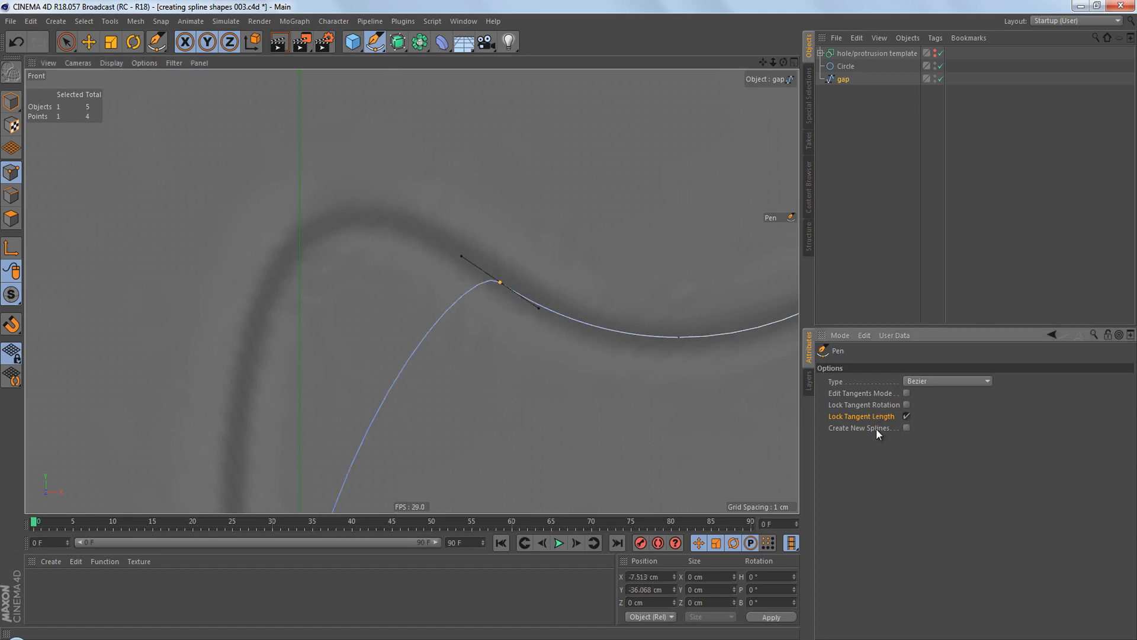
Try drawing two separate Bezier points beside the gap spline with Create New Splines off, and undo them.
scroll(512, 307, down, 6)
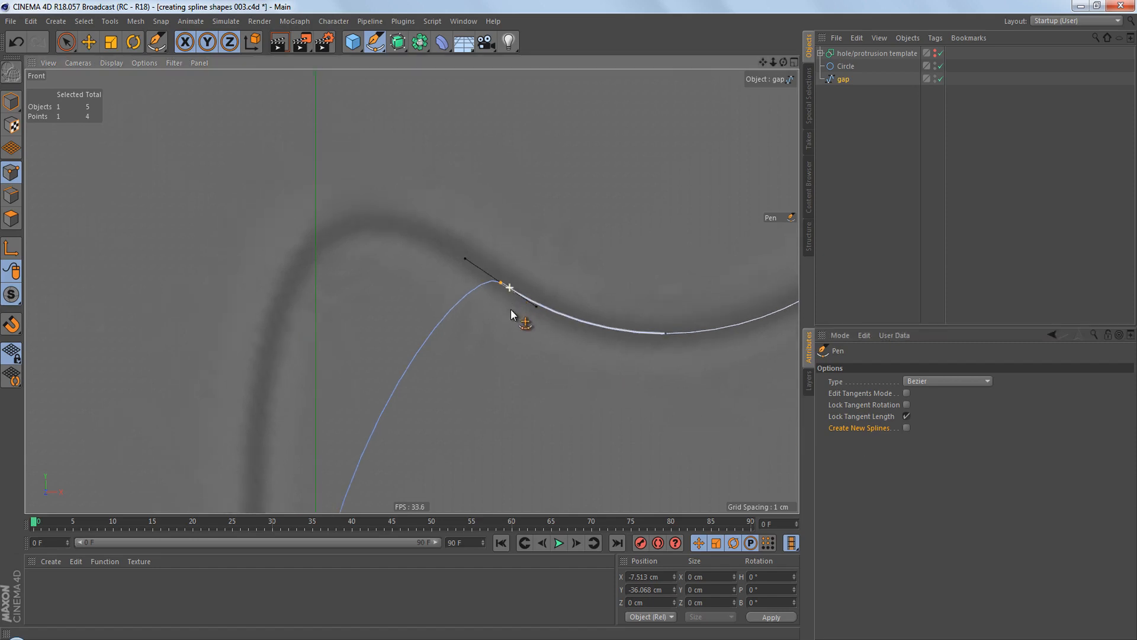
alt+middle_drag(515, 382, 435, 333)
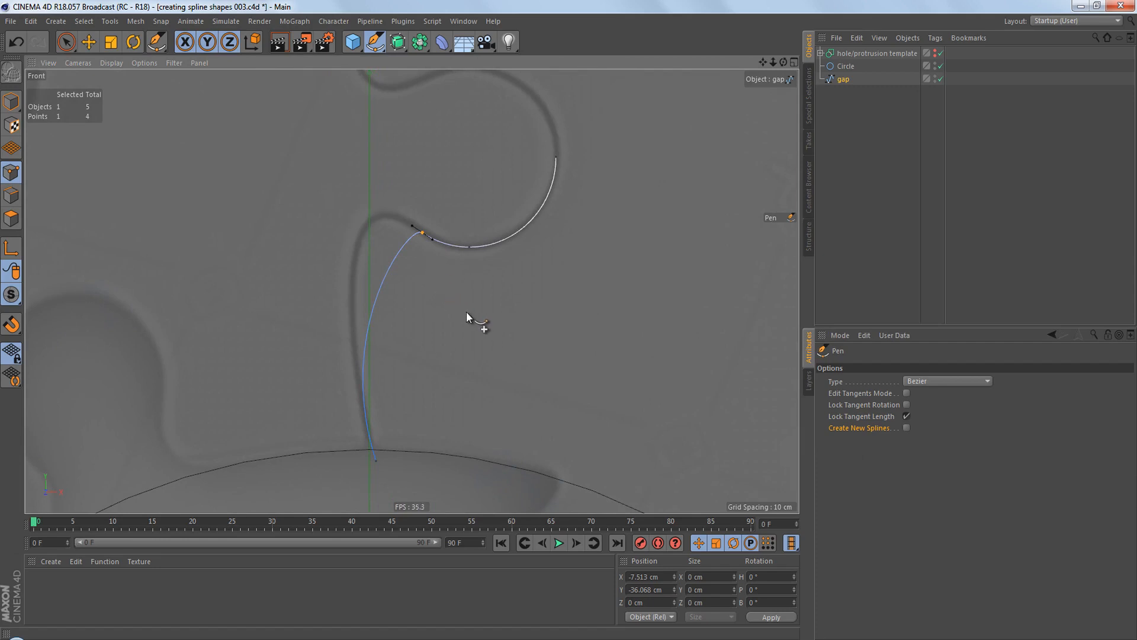
key(ctrl+z)
drag(446, 285, 535, 317)
drag(607, 293, 617, 276)
key(ctrl+z)
key(ctrl+z)
key(ctrl+z)
Replace Lock Tangent Length with Create New Splines, try extending the gap spline from its lower end with two Bezier points, and undo them.
click(906, 417)
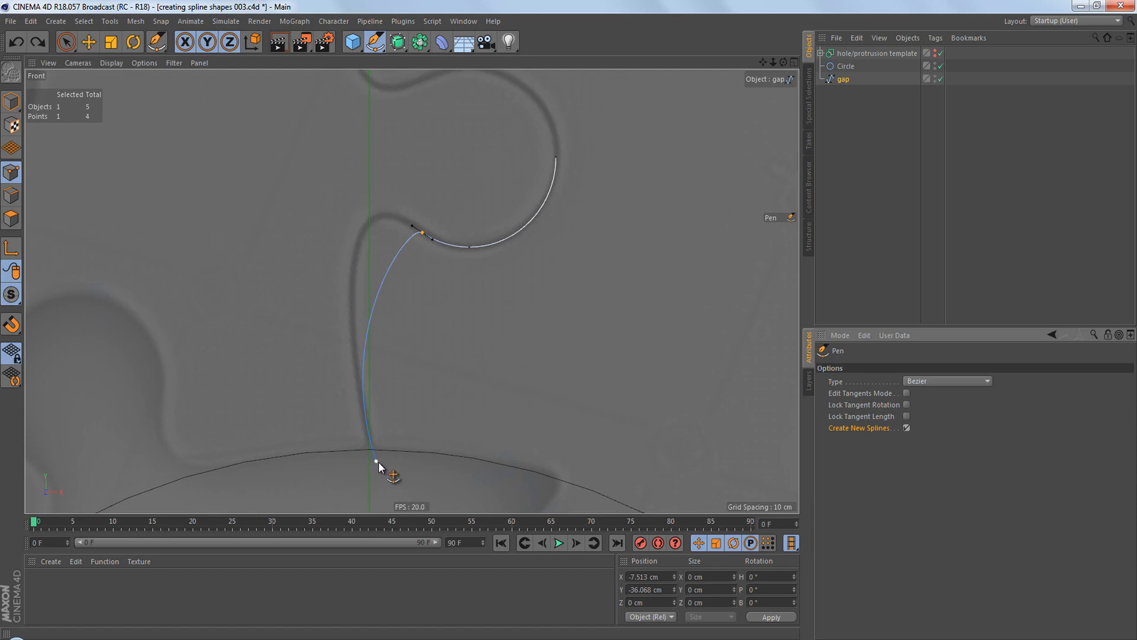
click(378, 461)
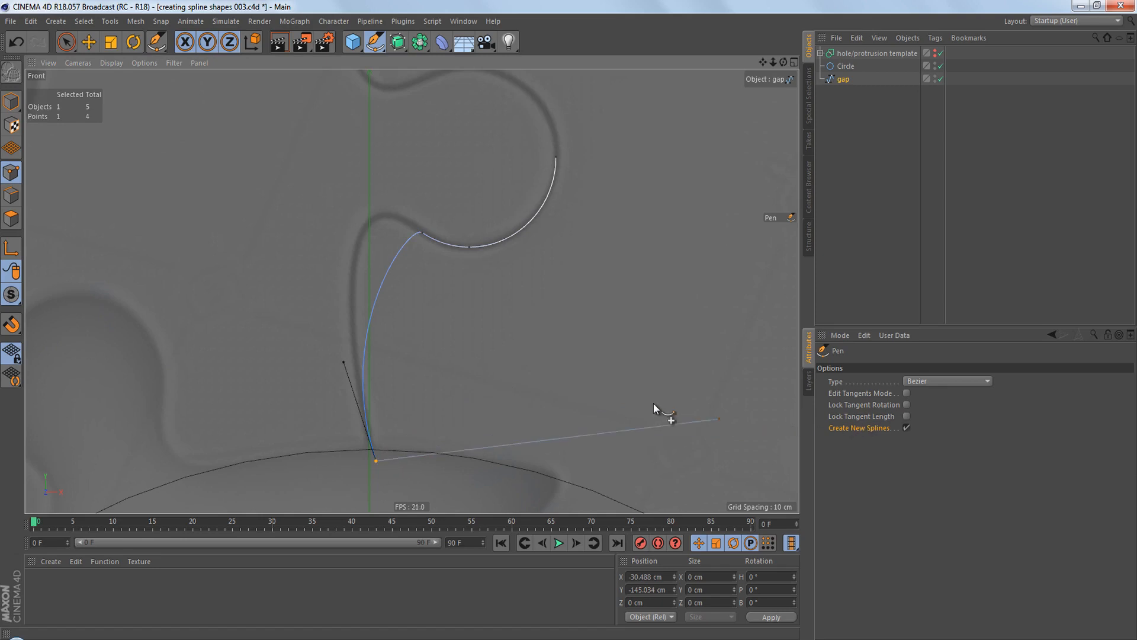
drag(478, 383, 498, 332)
drag(557, 306, 573, 325)
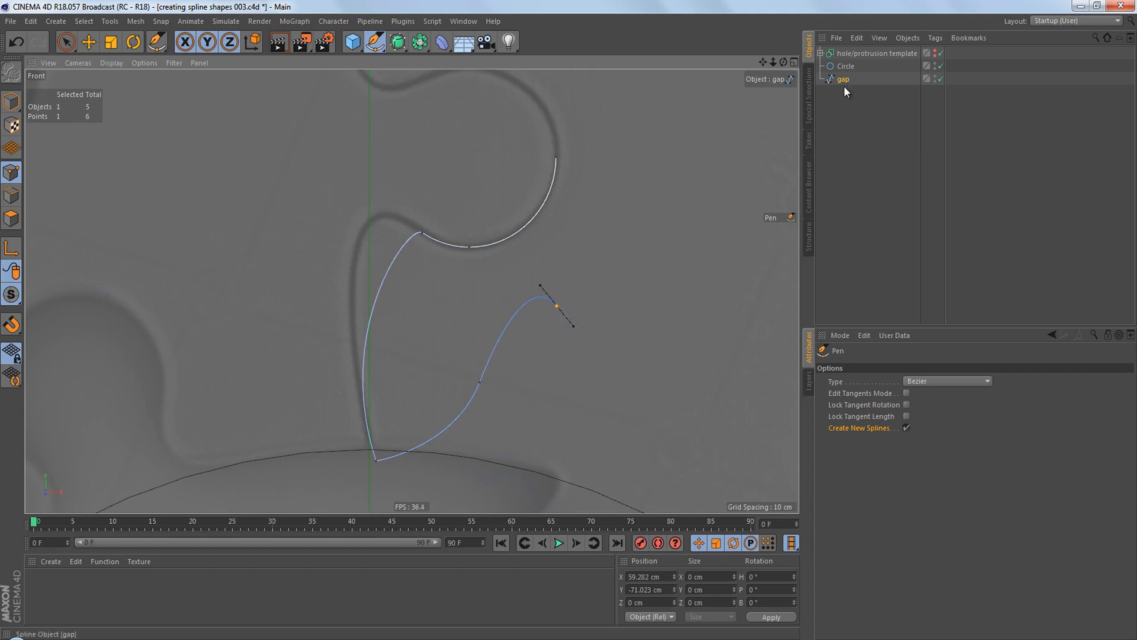
key(ctrl+z)
key(ctrl+z)
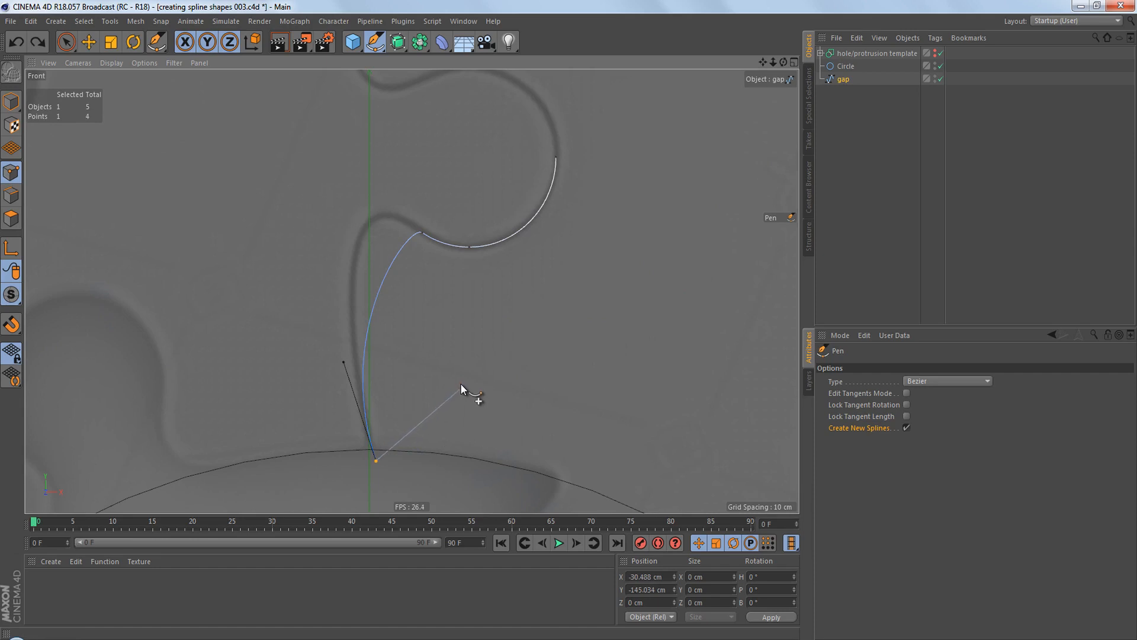
Try drawing a separate three-point Bezier spline beside the gap spline and connecting it to the gap spline's lower end.
key(Escape)
drag(476, 336, 511, 311)
drag(574, 296, 661, 276)
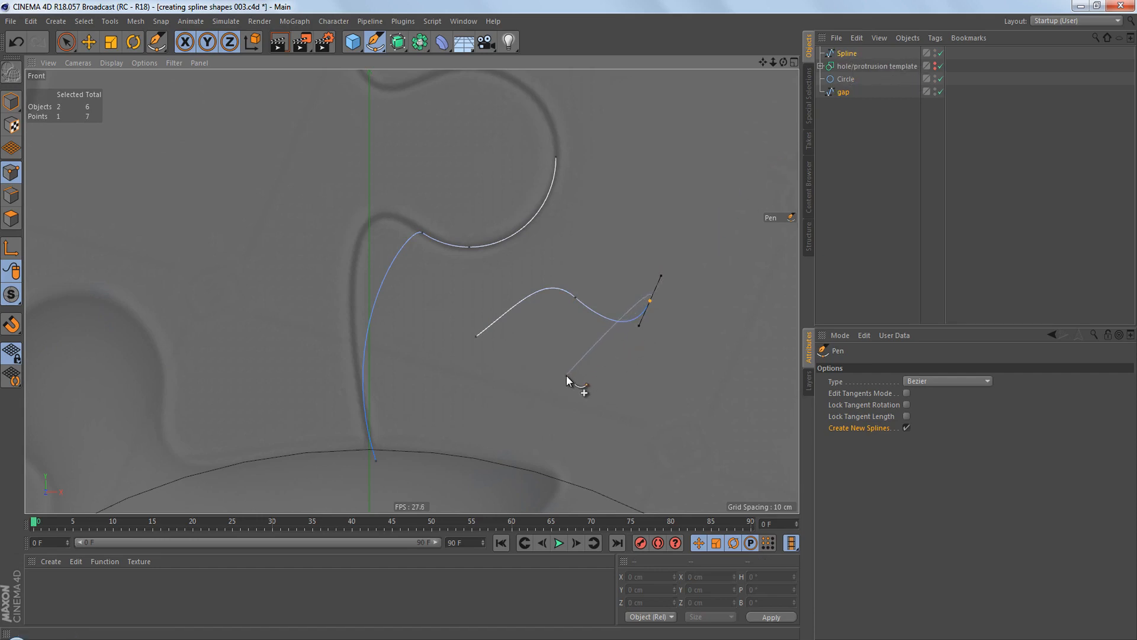
click(376, 461)
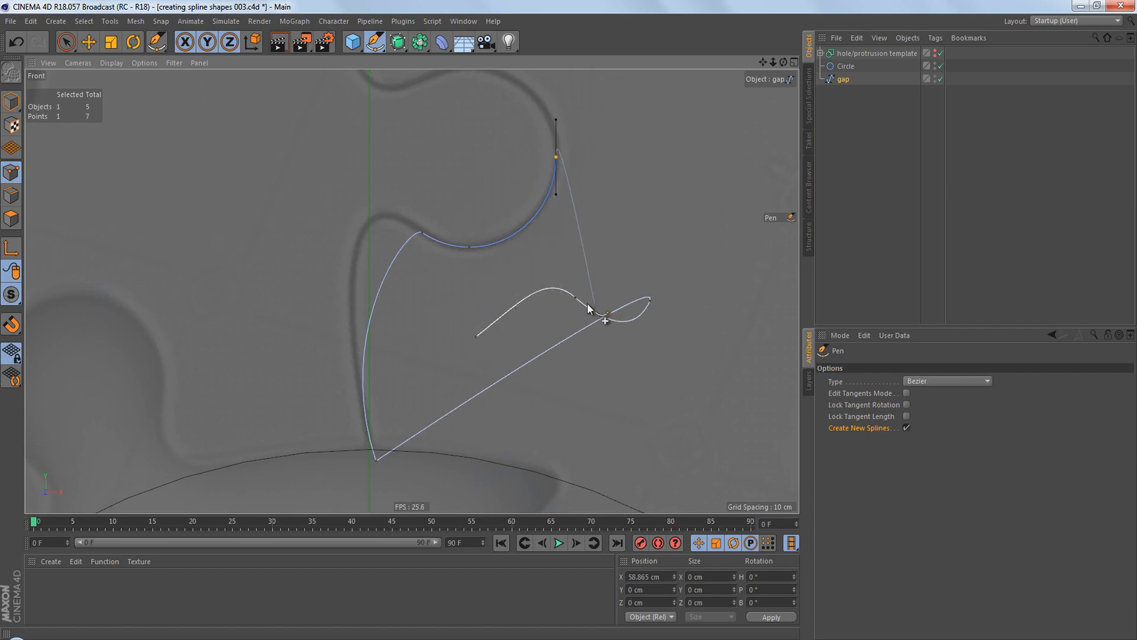
Try extending the gap spline from its upper end with three curved Bezier points.
scroll(566, 144, up, 3)
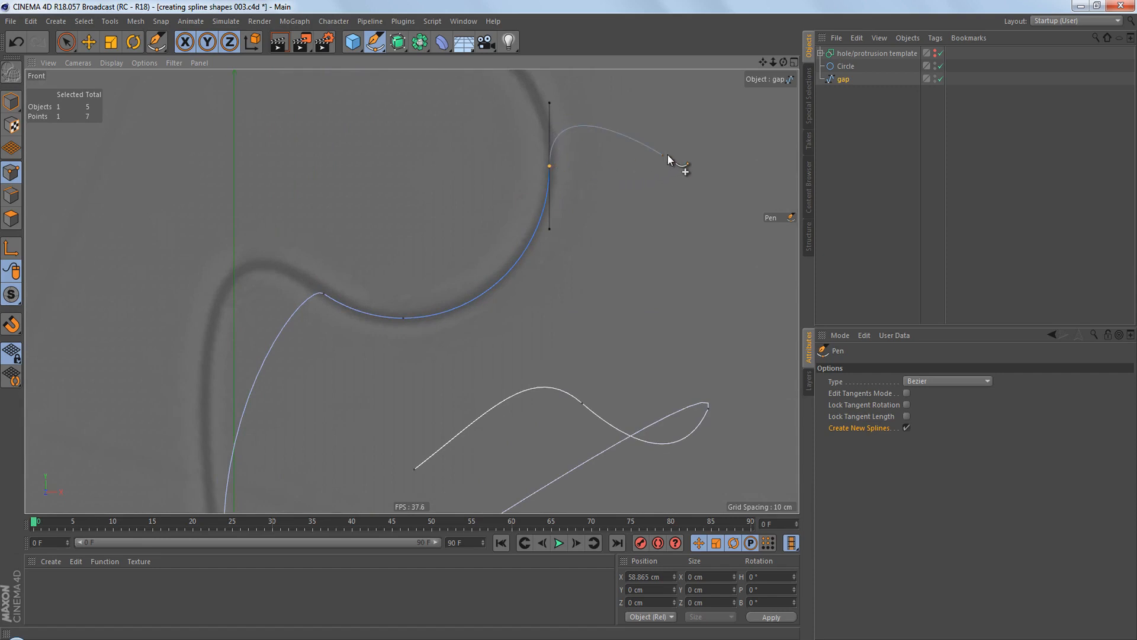
drag(669, 157, 670, 184)
drag(627, 257, 631, 289)
drag(700, 282, 719, 263)
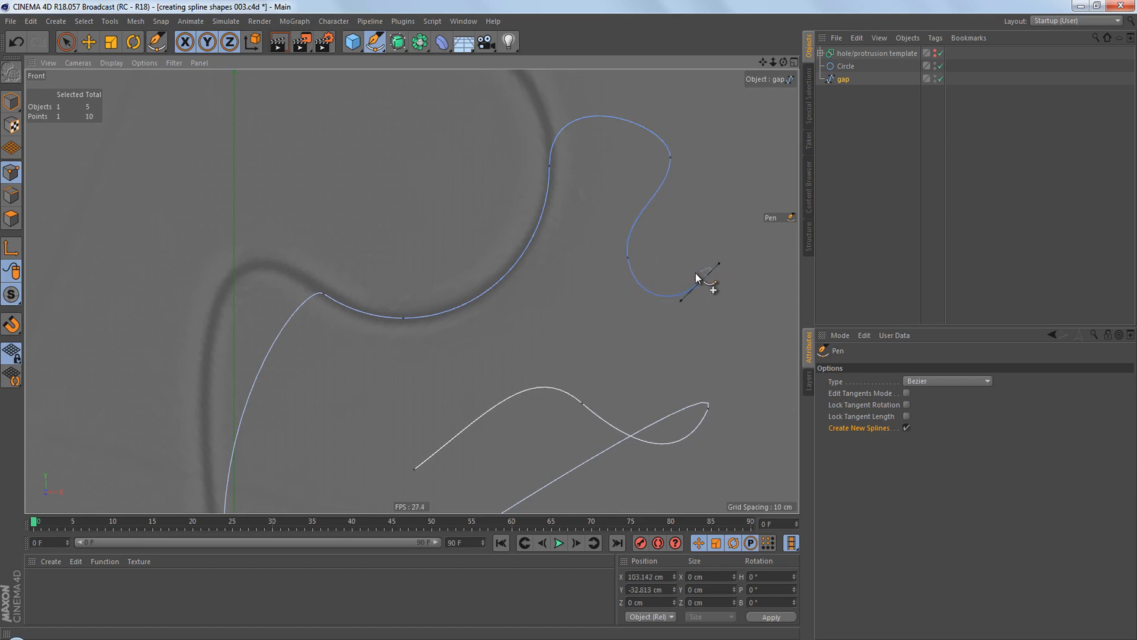
Undo the trial extension at the gap spline's upper end and the separate spline connected to its lower end.
key(ctrl+z)
key(ctrl+z)
key(ctrl+z)
key(ctrl+z)
key(ctrl+z)
key(ctrl+z)
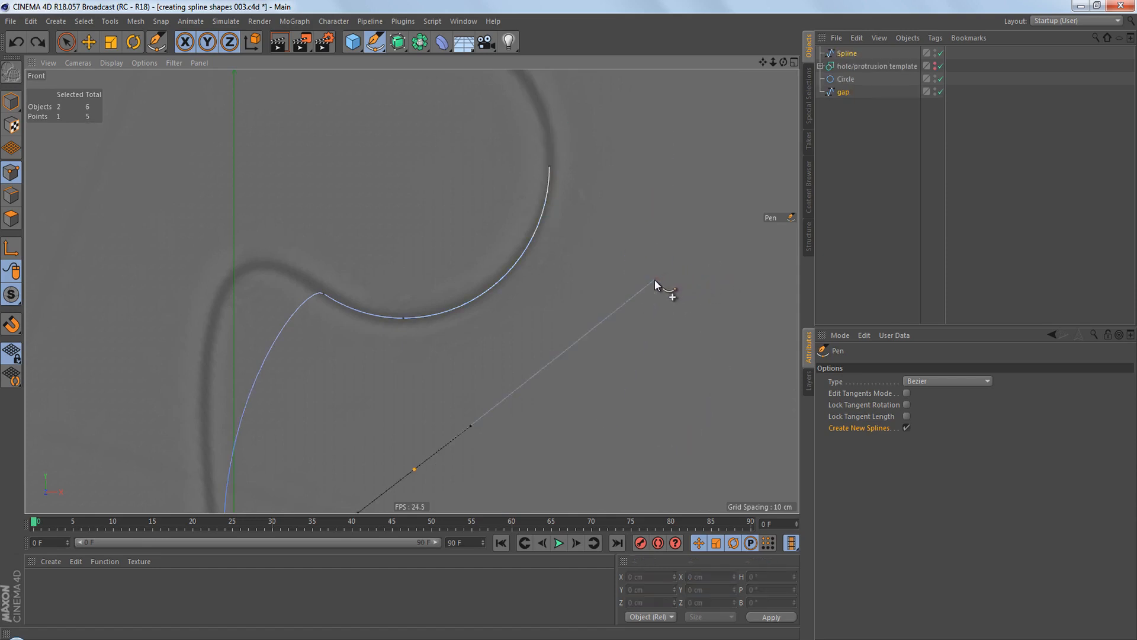
key(ctrl+z)
scroll(560, 275, down, 5)
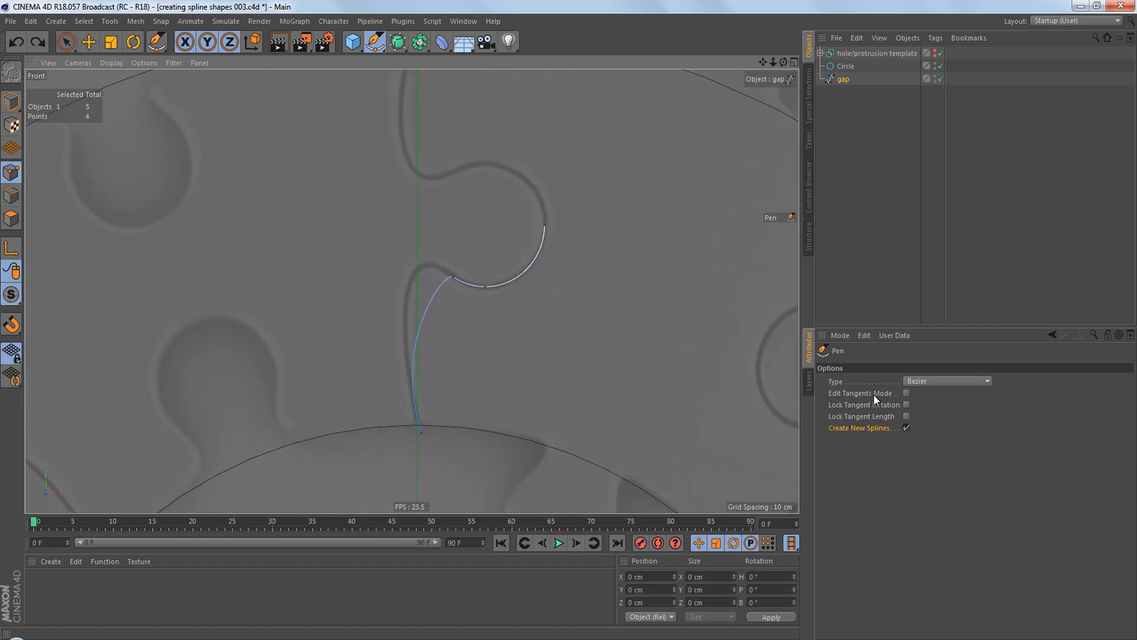
Replace Create New Splines with Edit Tangents Mode and Lock Tangent Rotation, and select the gap spline's inflection point.
click(907, 428)
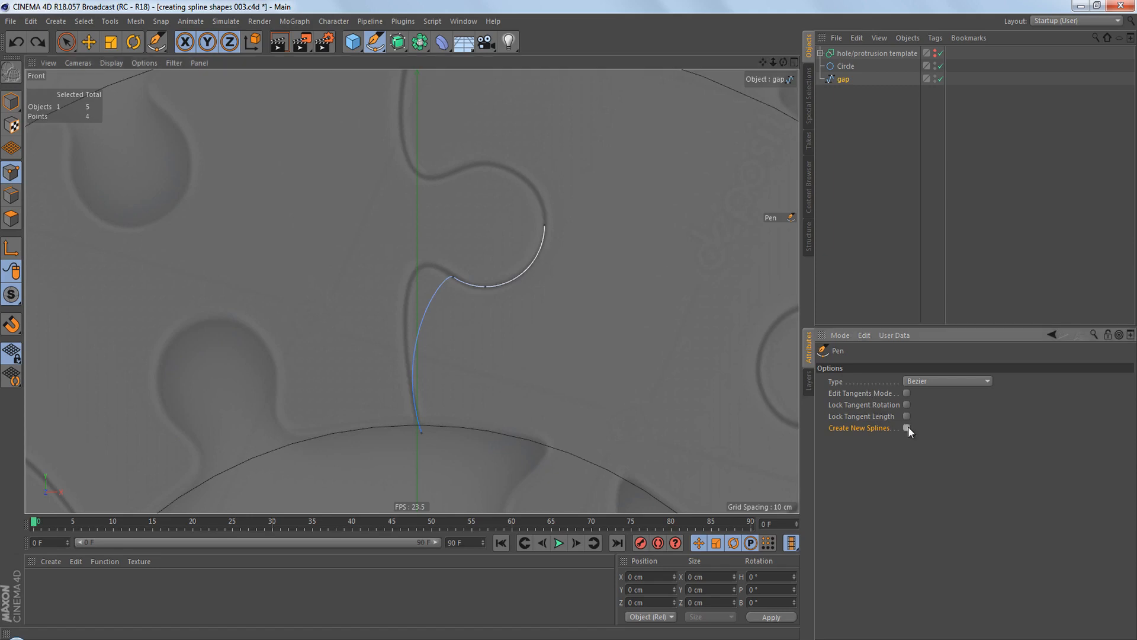
click(855, 392)
scroll(450, 296, up, 3)
click(451, 221)
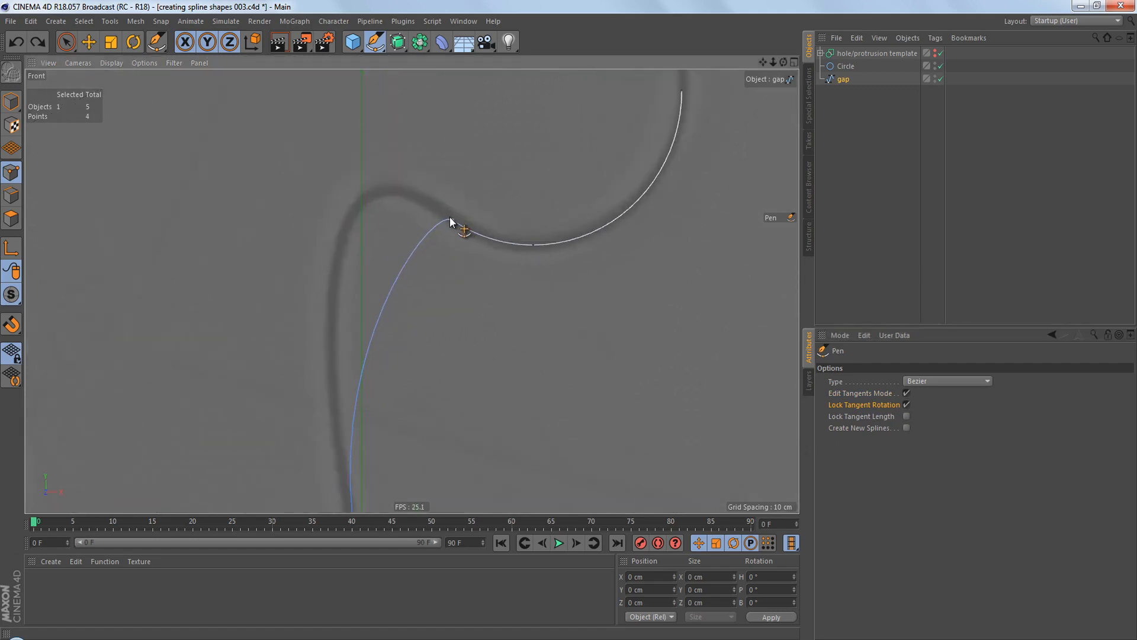
Try lengthening the inflection point's outer tangent, undo it, and replace Edit Tangents Mode with Lock Tangent Length.
drag(433, 209, 390, 179)
key(ctrl+z)
click(906, 393)
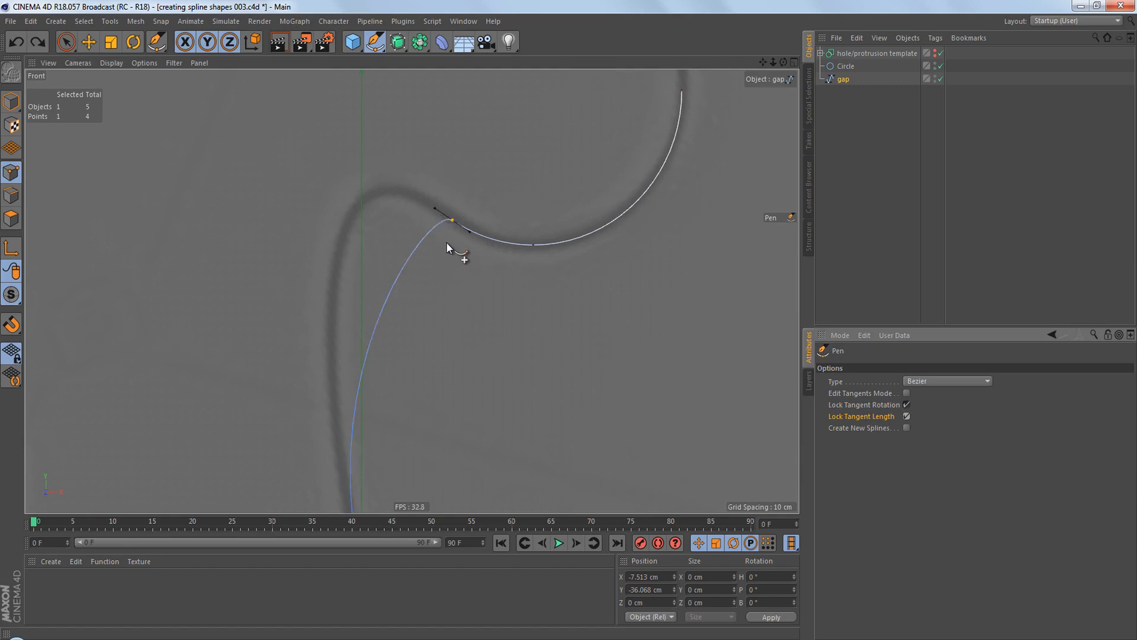
Turn off Lock Tangent Length and try stretching the inflection point's outer tangent out past the groove's crest.
scroll(474, 214, up, 4)
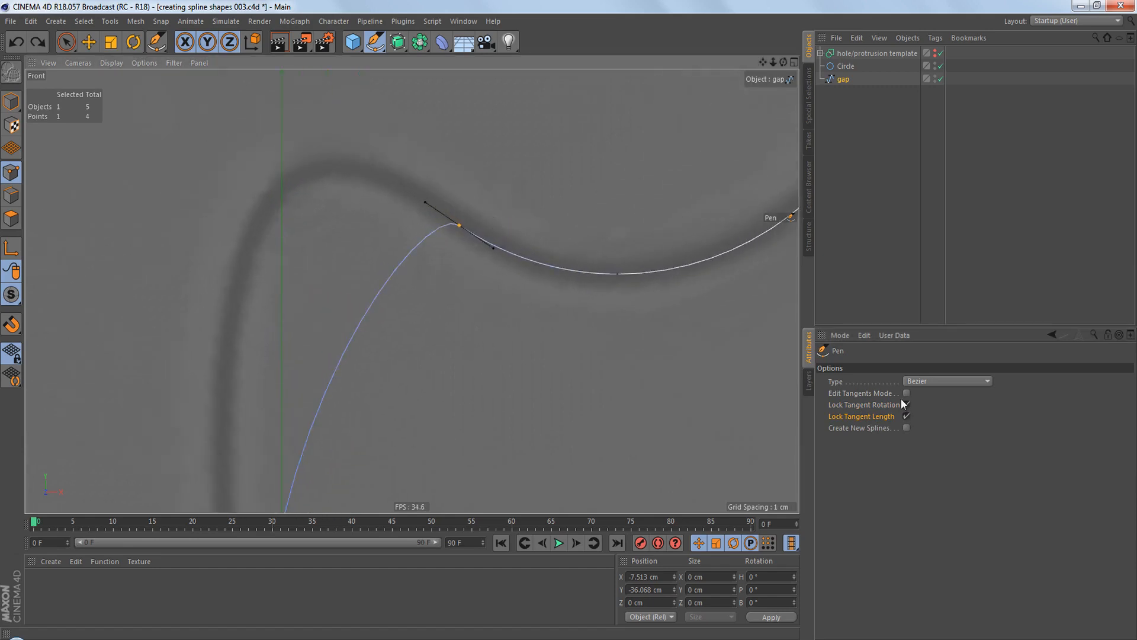
click(906, 417)
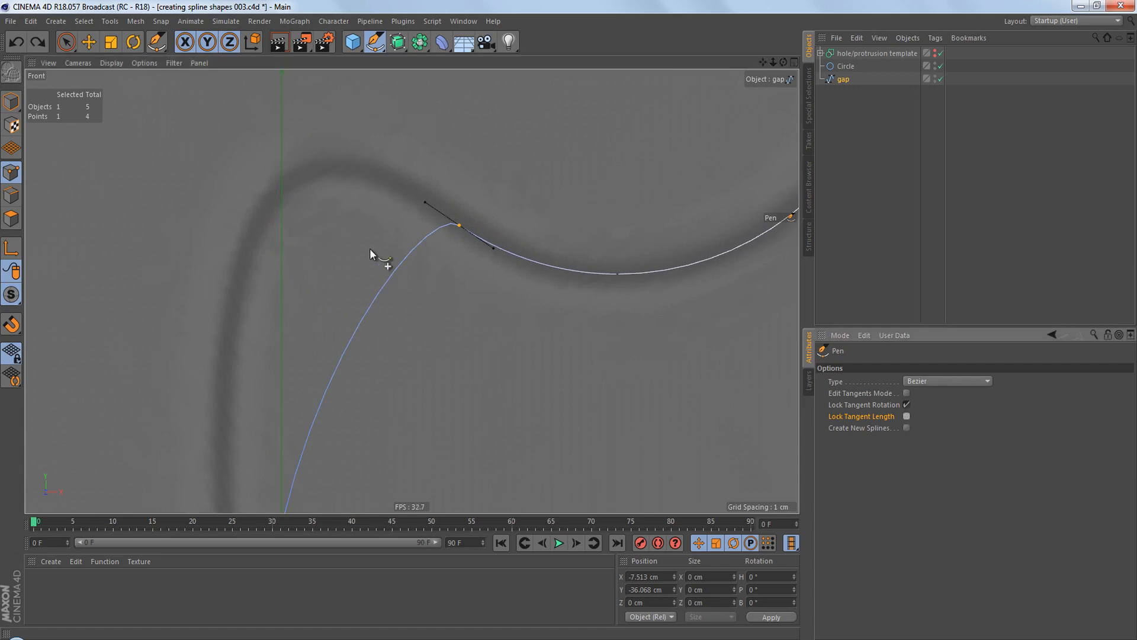
drag(424, 204, 334, 150)
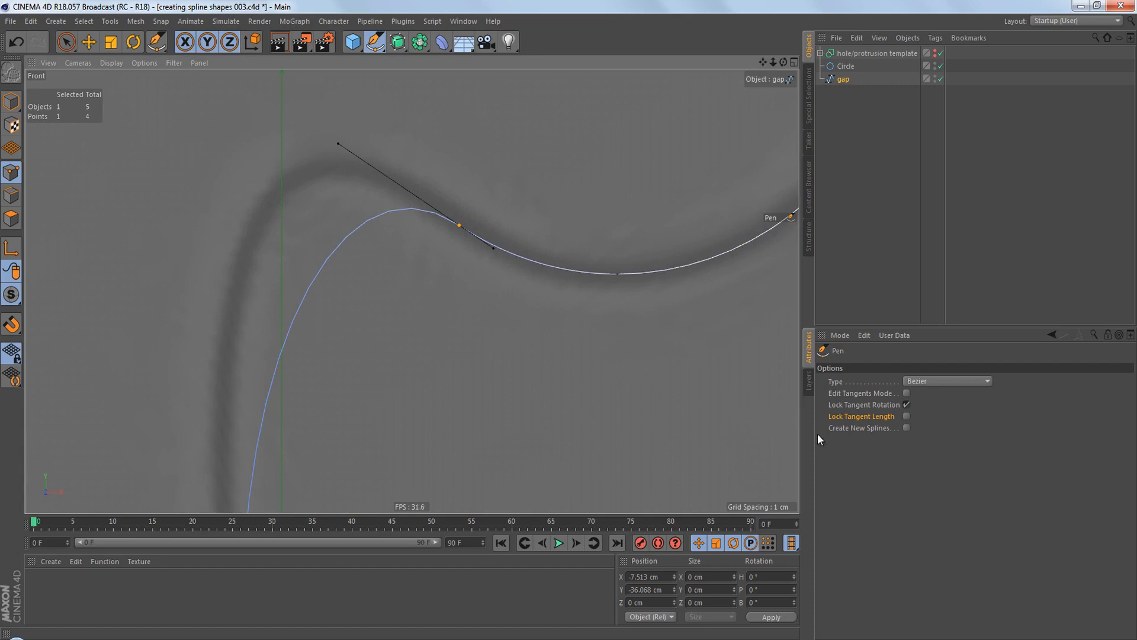
Try dragging the tangent with both Lock Tangent Rotation and Lock Tangent Length on, undo the edits, and turn Lock Tangent Length off.
click(906, 416)
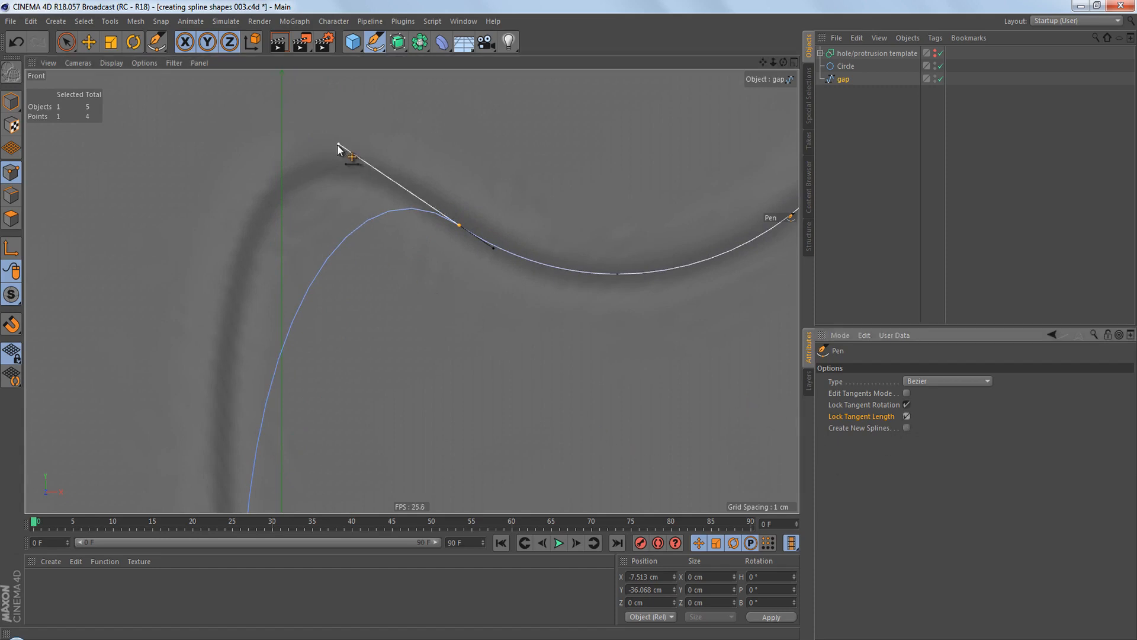
mouse_move(336, 144)
mouse_down()
mouse_move(318, 208)
mouse_move(349, 154)
mouse_up()
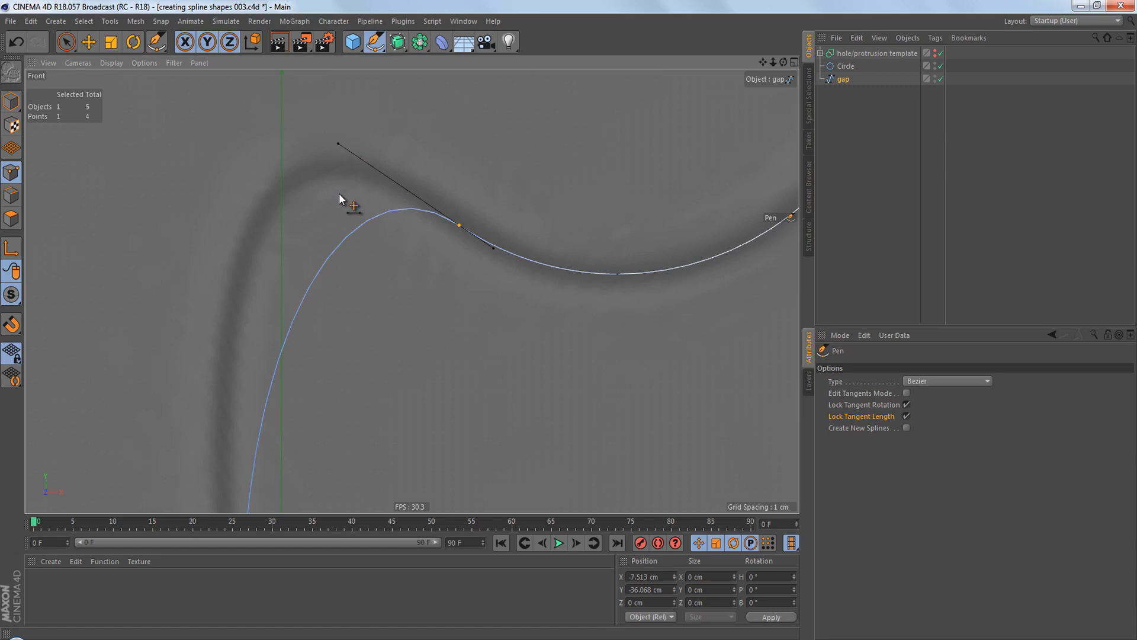
drag(339, 194, 514, 198)
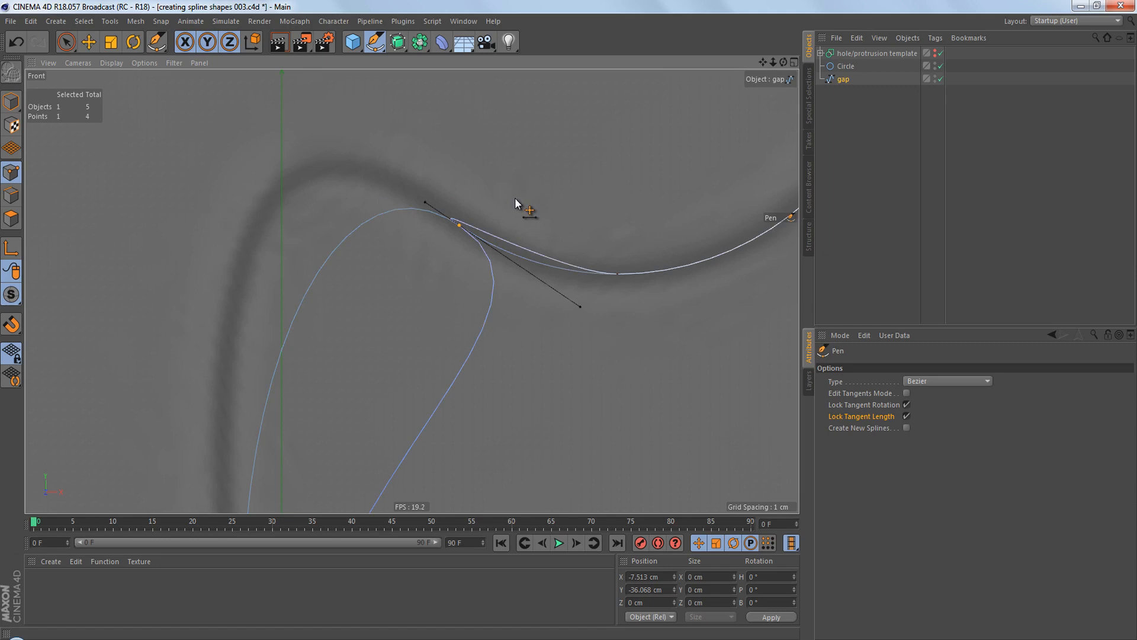
drag(514, 197, 453, 192)
key(ctrl+z)
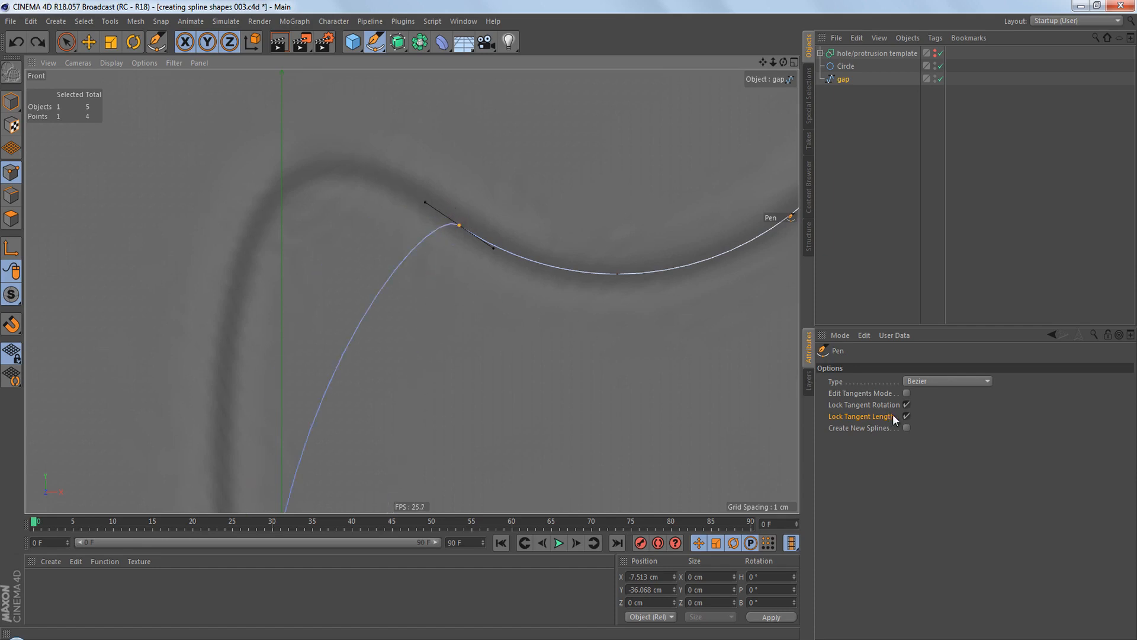
click(907, 416)
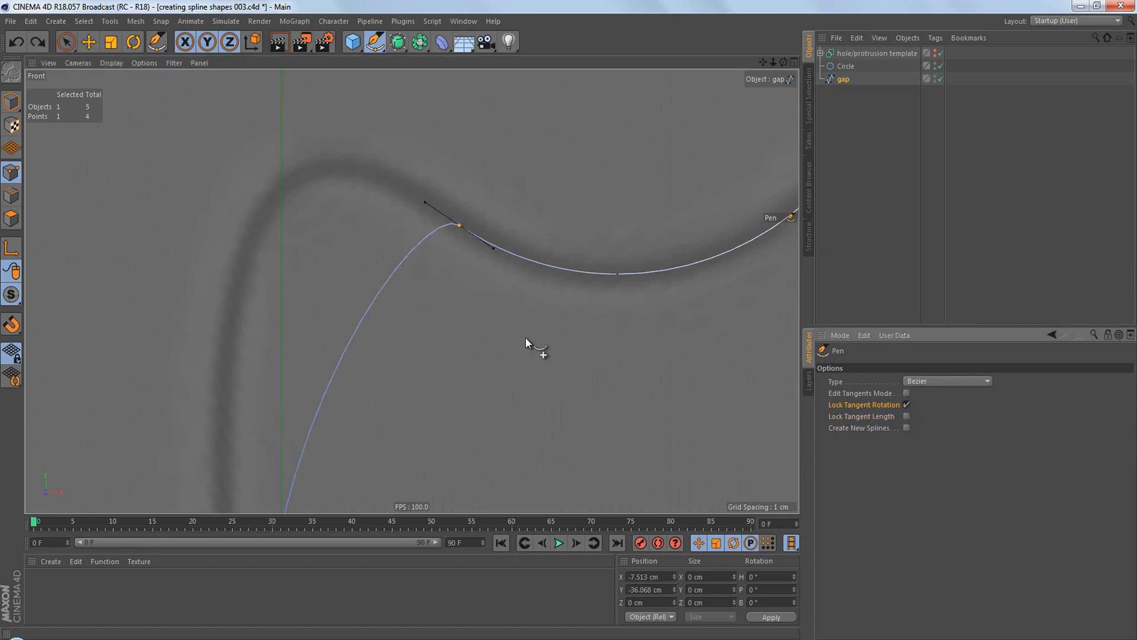
Lengthen the inflection point's outer tangent along its locked direction toward the crest of the reference groove.
scroll(527, 342, down, 10)
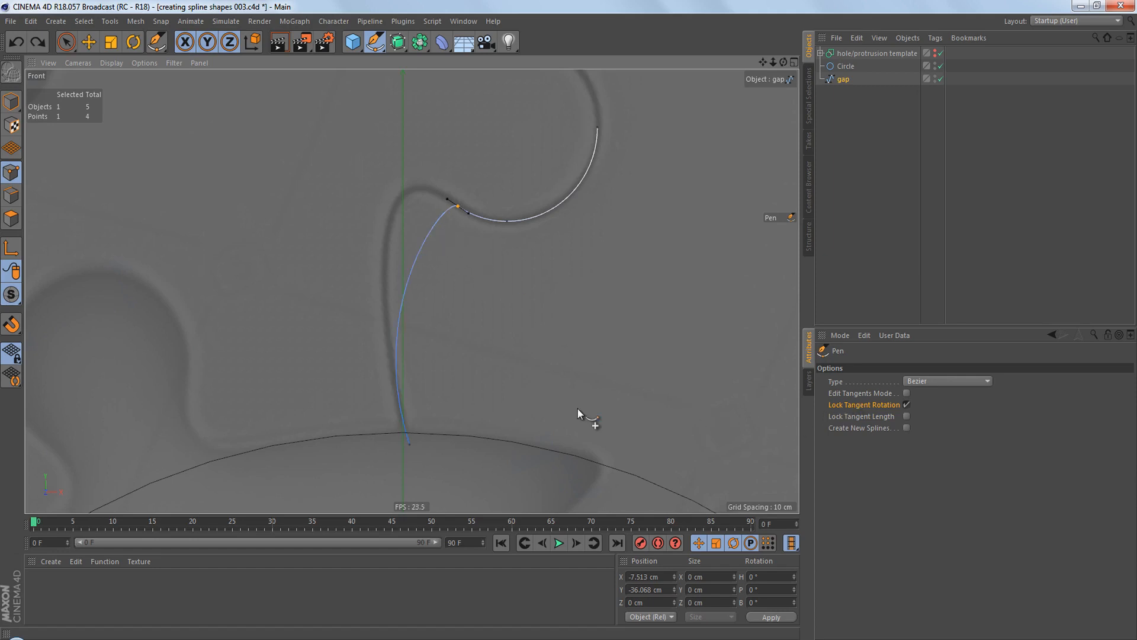
scroll(440, 187, up, 5)
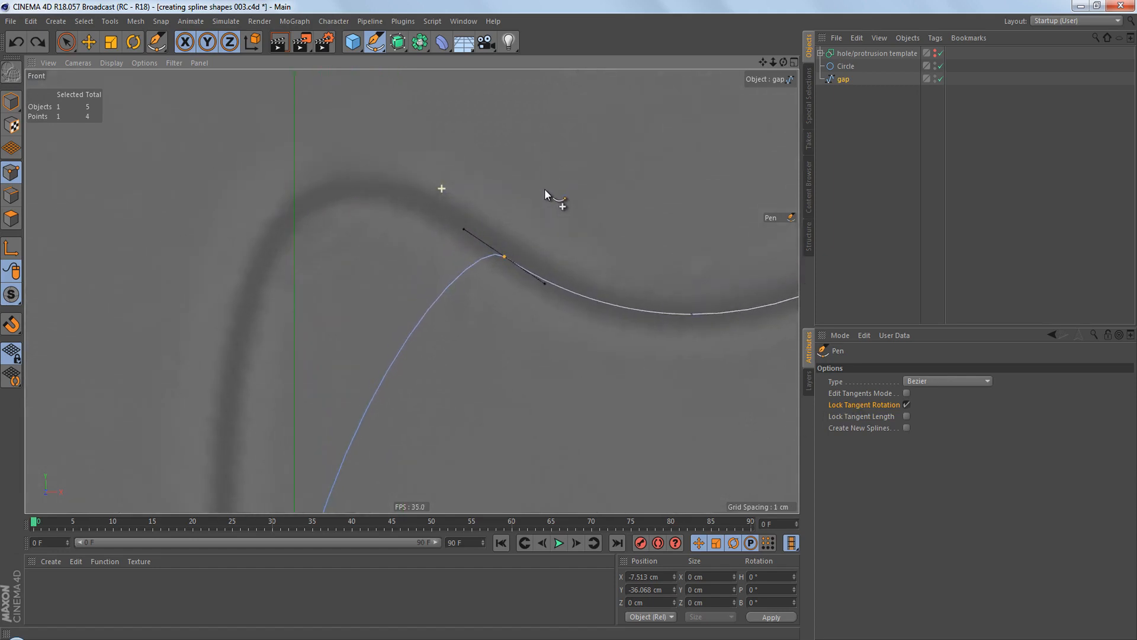
alt+right_drag(545, 189, 552, 191)
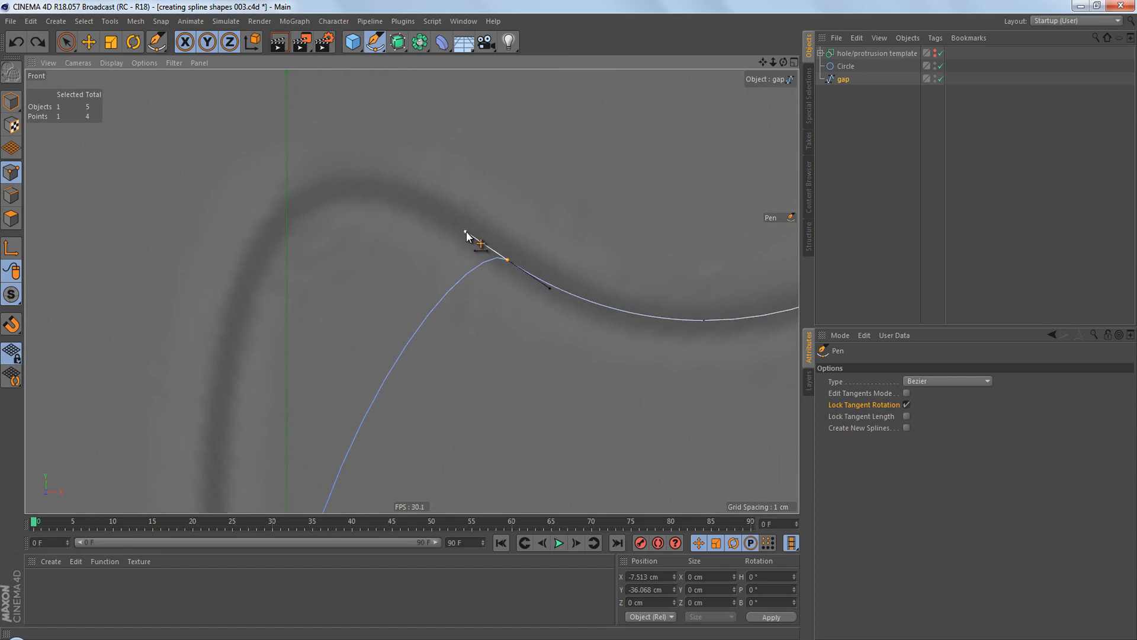
drag(467, 231, 368, 162)
scroll(401, 188, down, 4)
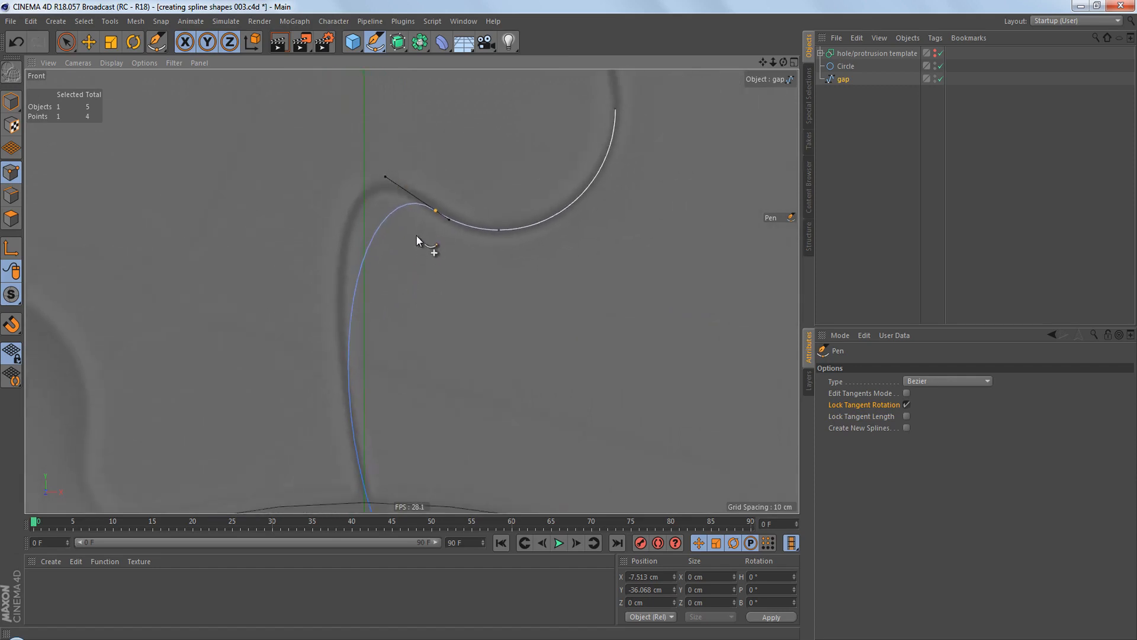
Add the gap spline's lower end point to the selection and lengthen its tangent upward along its locked direction.
alt+middle_drag(416, 235, 413, 195)
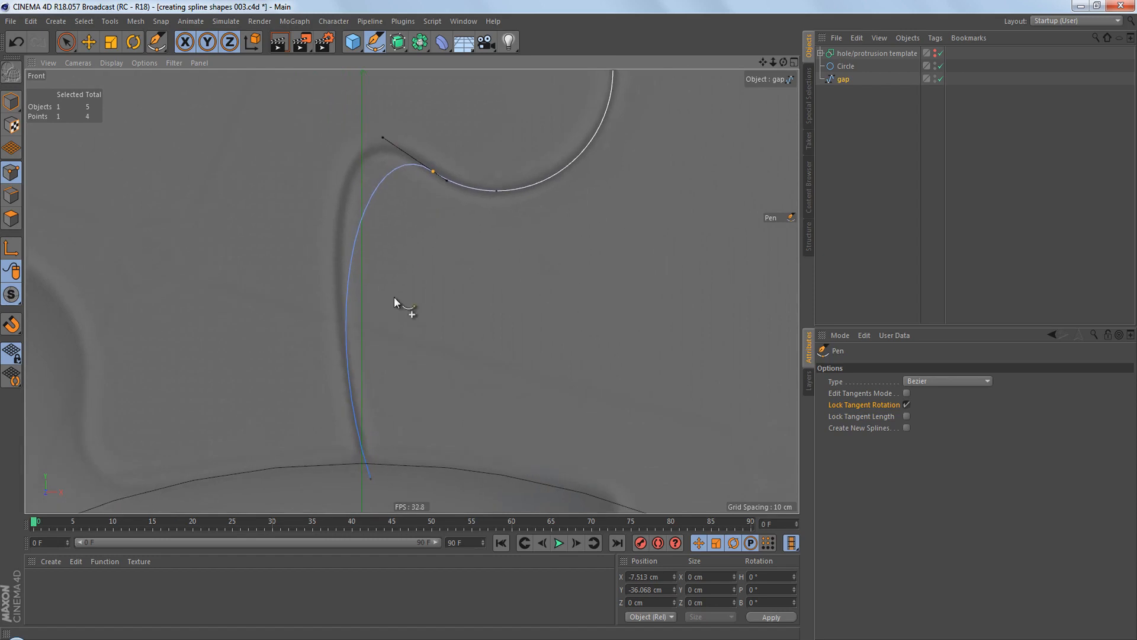
shift+click(373, 477)
drag(329, 340, 293, 240)
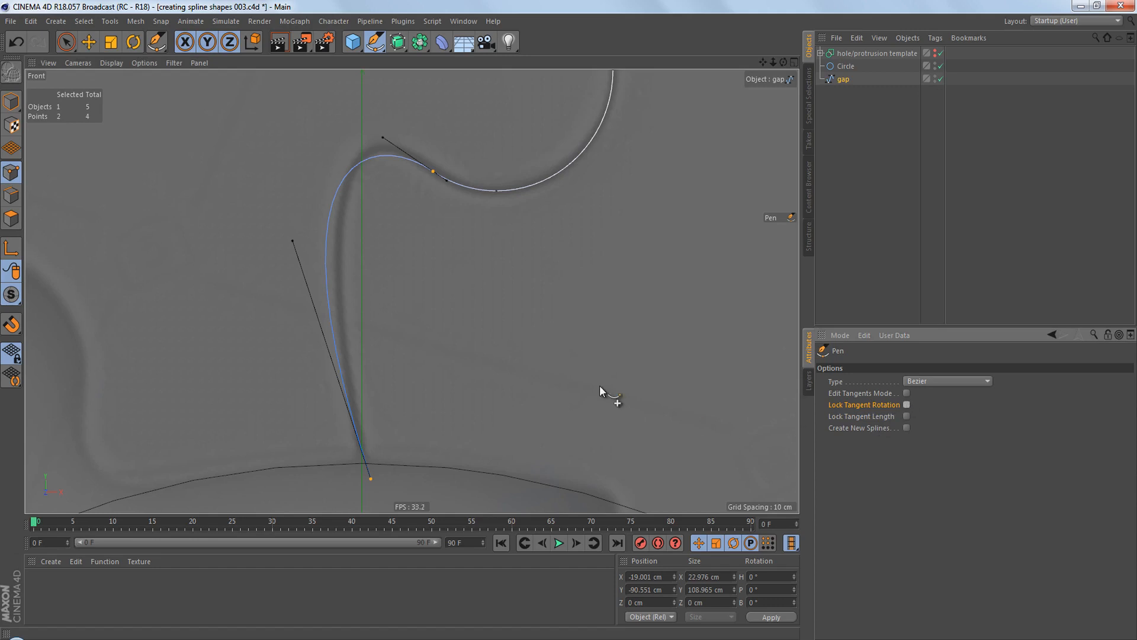
Turn off Lock Tangent Rotation, adjust the lower end point's tangent so the curve follows the groove, and deselect all points.
scroll(327, 197, up, 5)
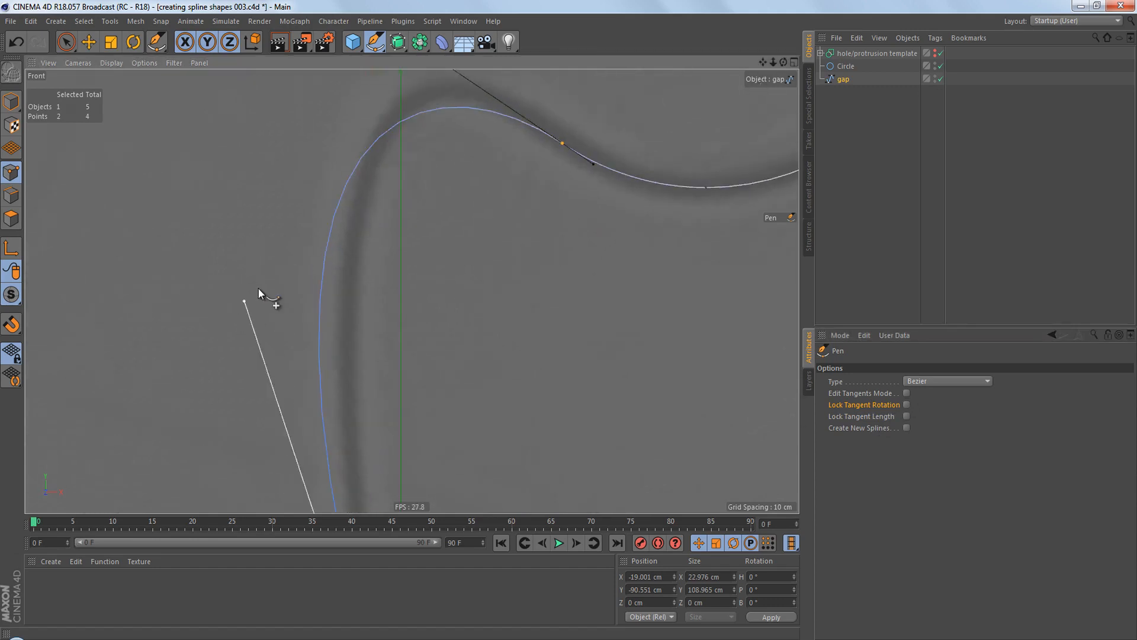
drag(245, 300, 291, 242)
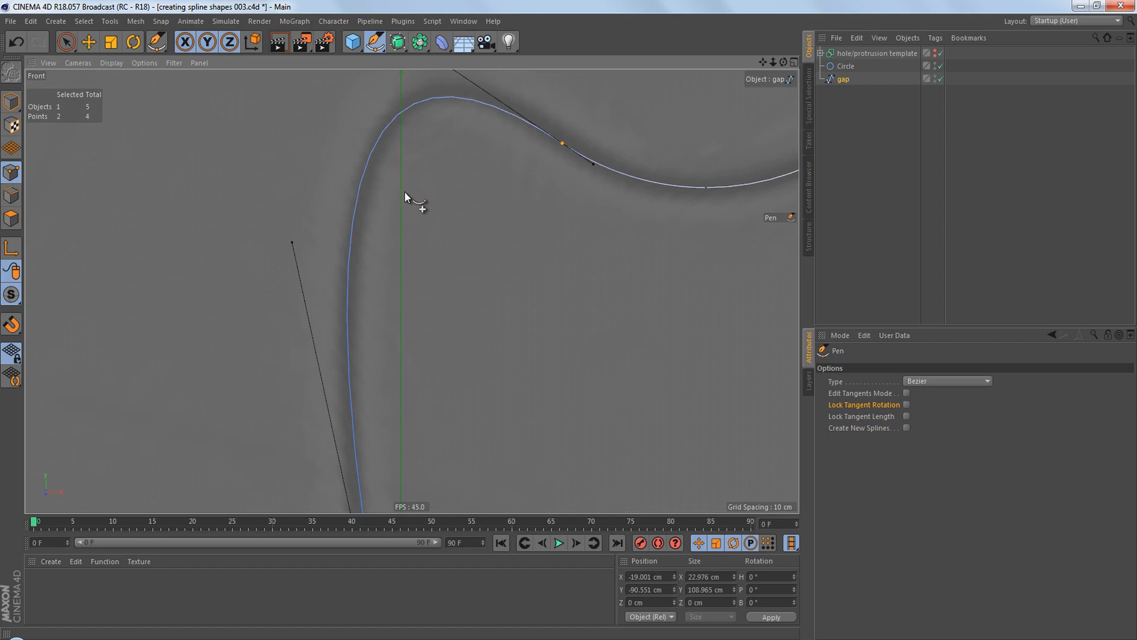
scroll(404, 193, down, 6)
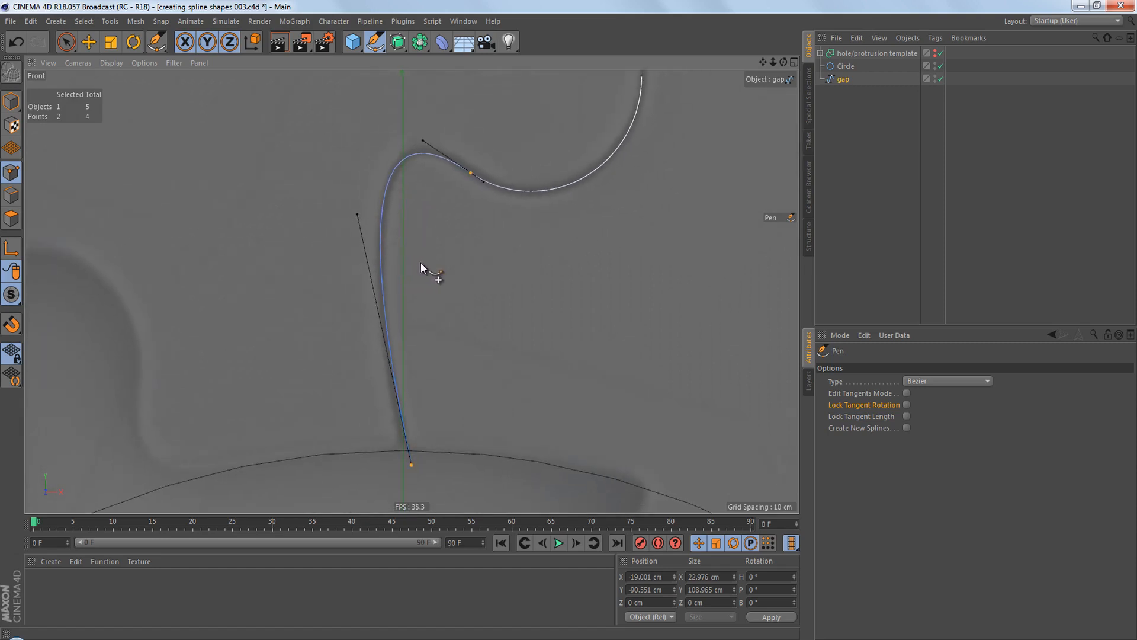
key(ctrl+shift+a)
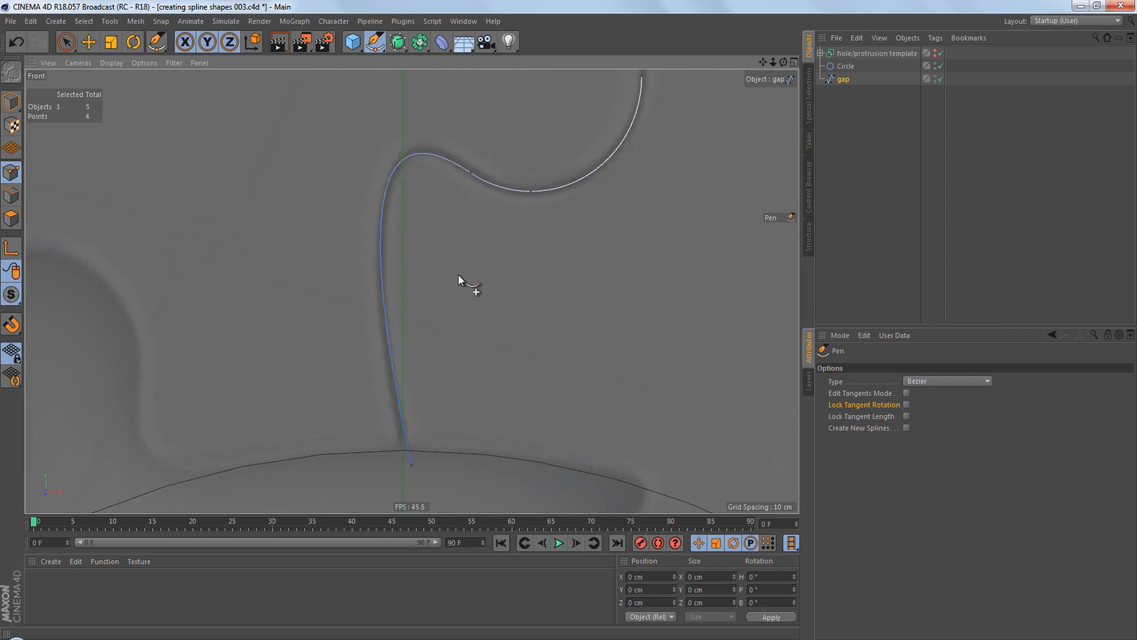
alt+middle_drag(467, 271, 426, 308)
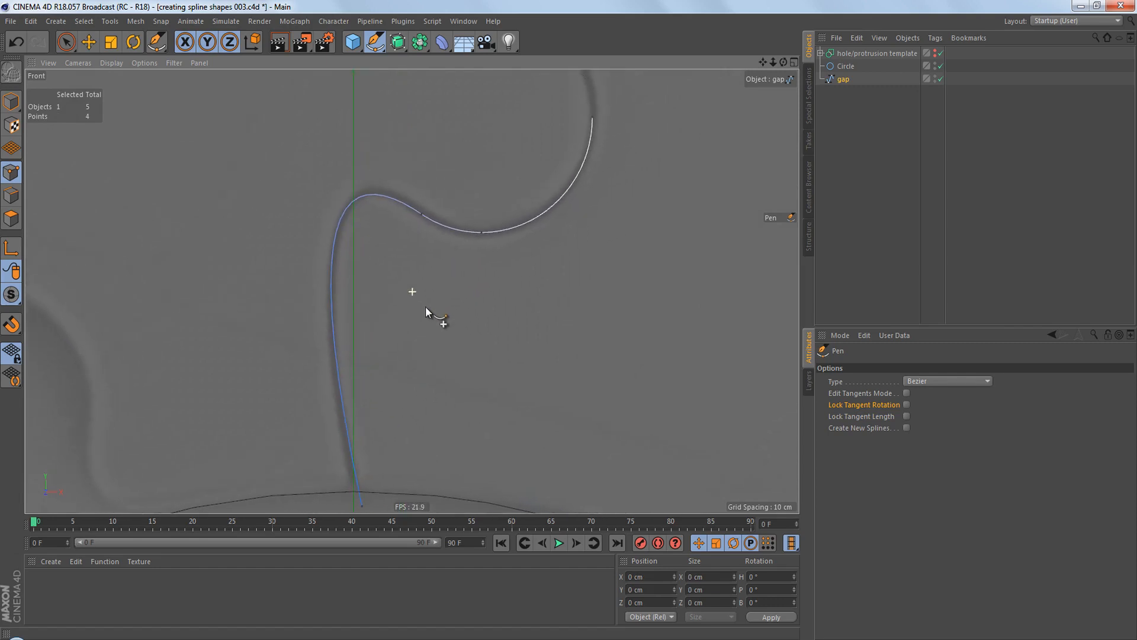